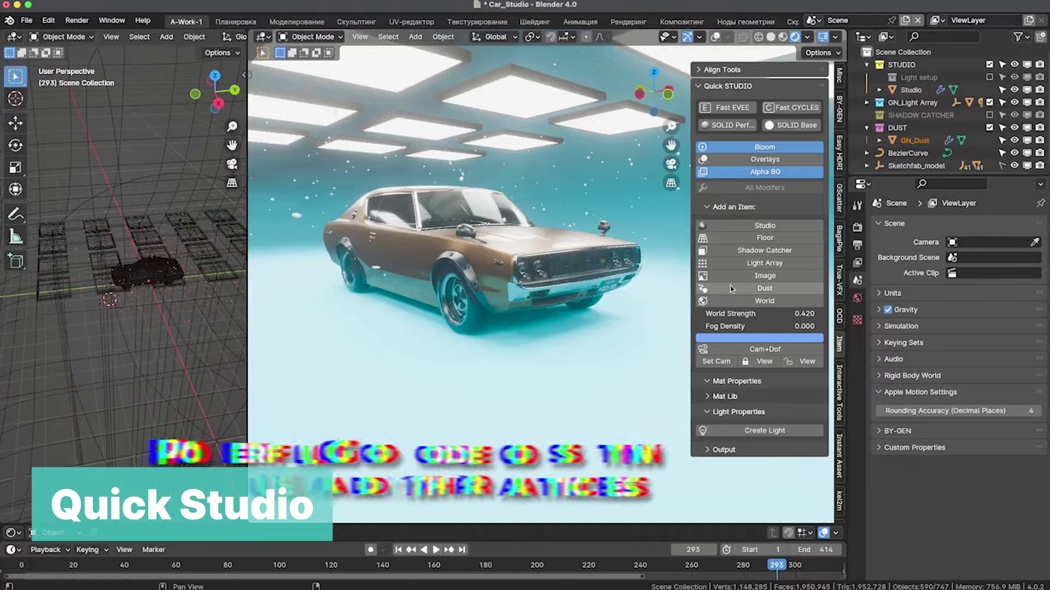
Step: Orbit to the car's other side and switch the viewport to plain grey shading
{"action": "middle_click_drag", "start_coordinate": [678, 263], "coordinate": [455, 218]}
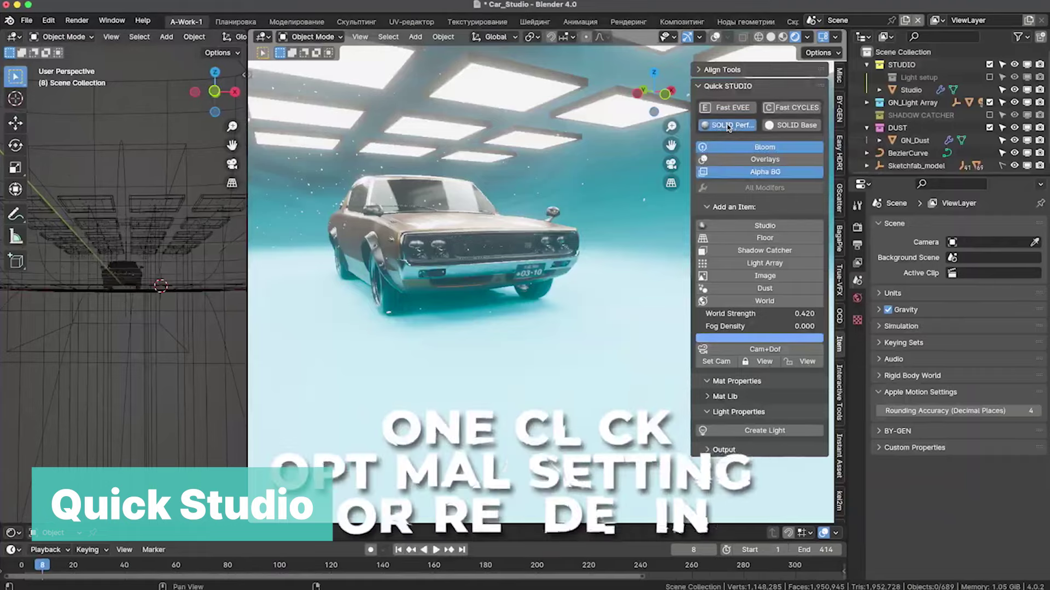
{"action": "left_click", "coordinate": [728, 125]}
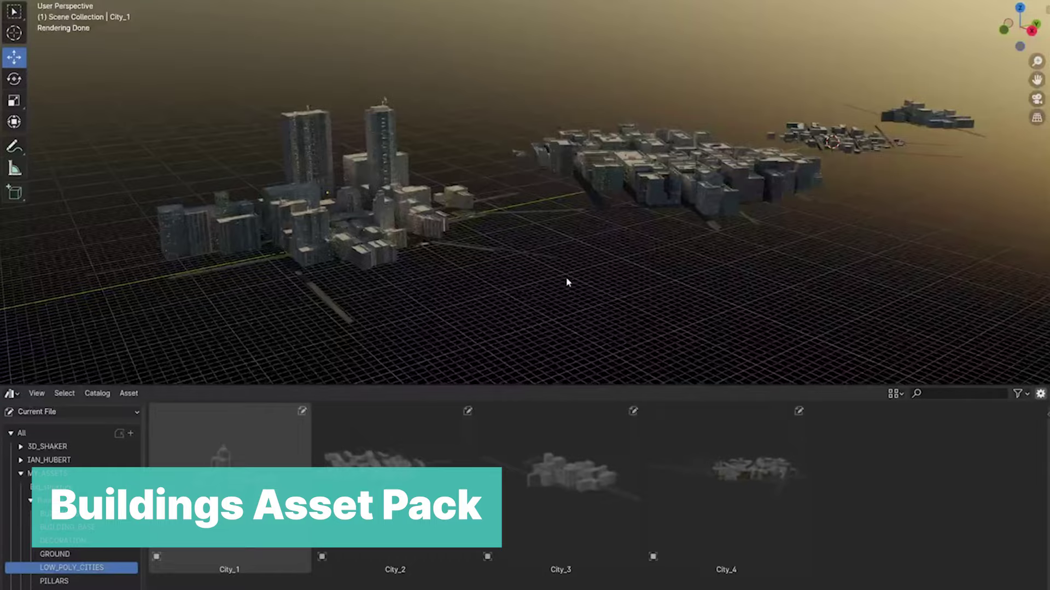
Step: Dolly the viewport toward the city cluster to frame the apartment building model
{"action": "scroll", "coordinate": [404, 273], "scroll_direction": "up", "scroll_amount": 6}
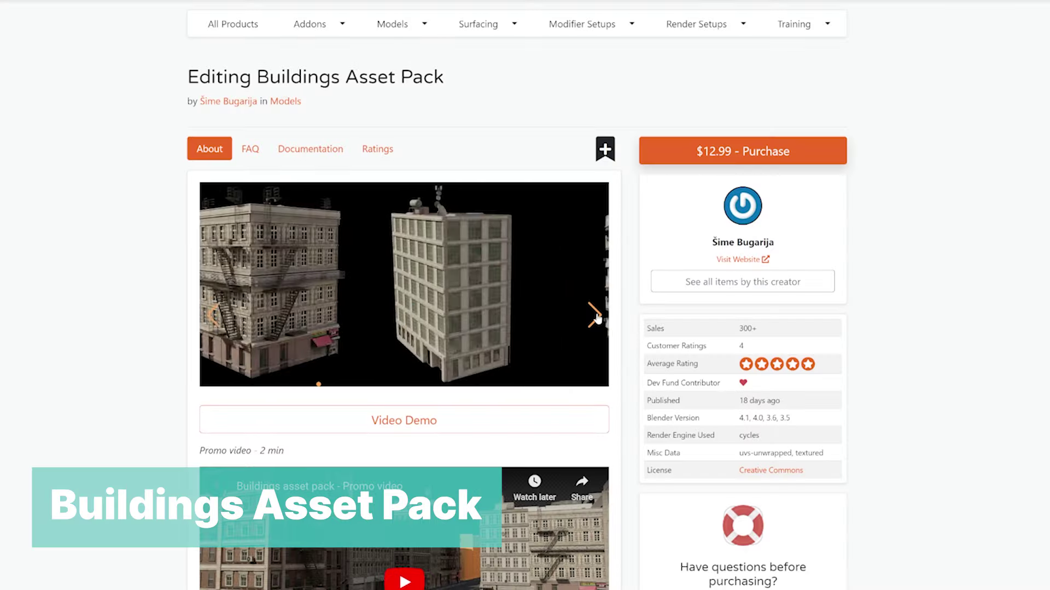
Step: Scroll through the Buildings Asset Pack page and the creator's product grid
{"action": "scroll", "coordinate": [957, 464], "scroll_direction": "down", "scroll_amount": 15}
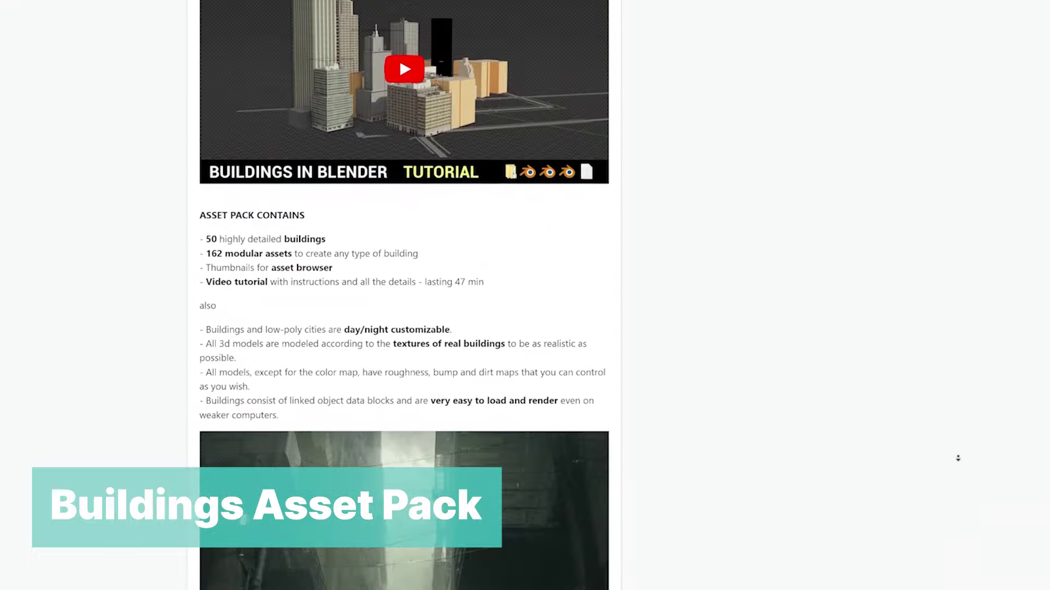
{"action": "scroll", "coordinate": [958, 458], "scroll_direction": "down", "scroll_amount": 6}
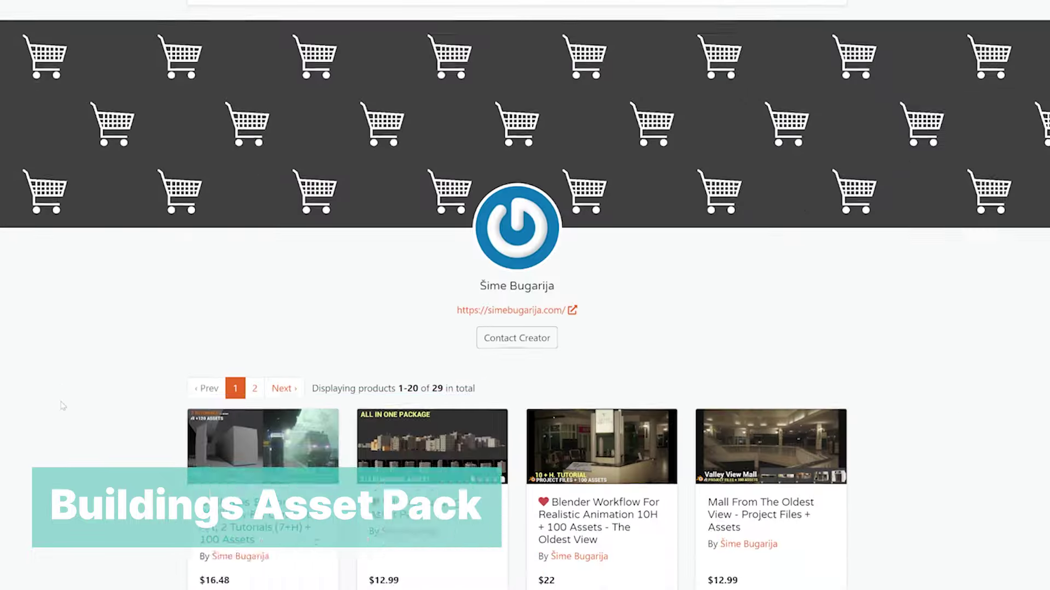
{"action": "scroll", "coordinate": [83, 450], "scroll_direction": "down", "scroll_amount": 3}
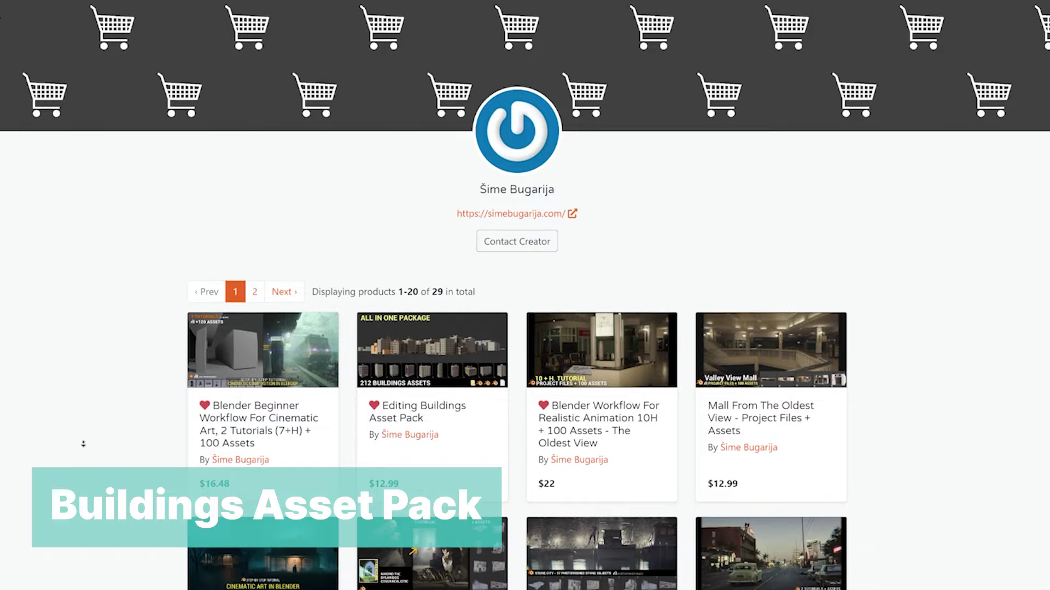
{"action": "scroll", "coordinate": [82, 450], "scroll_direction": "down", "scroll_amount": 5}
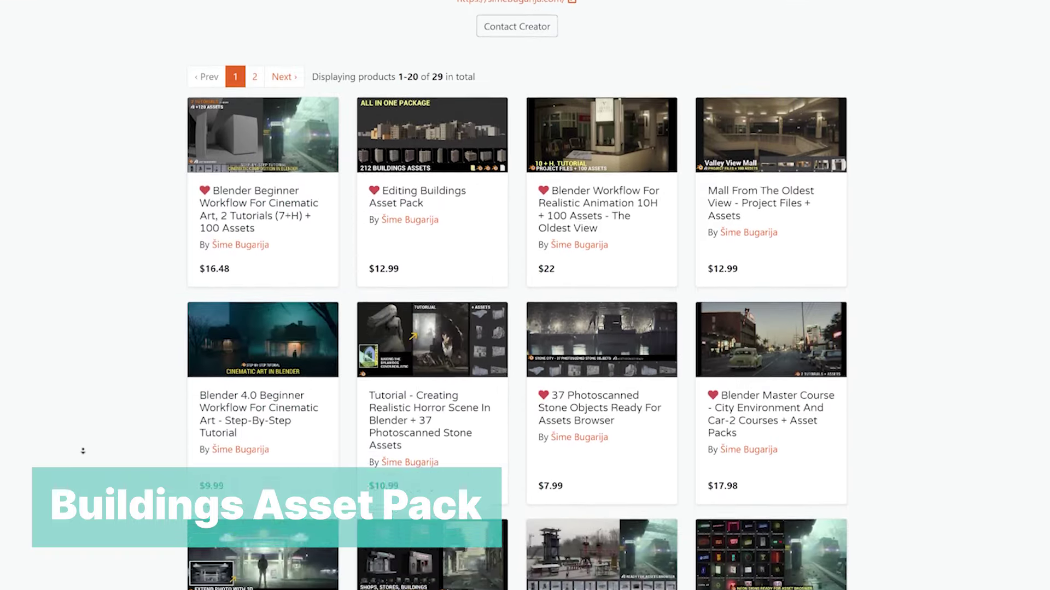
{"action": "scroll", "coordinate": [82, 456], "scroll_direction": "down", "scroll_amount": 7}
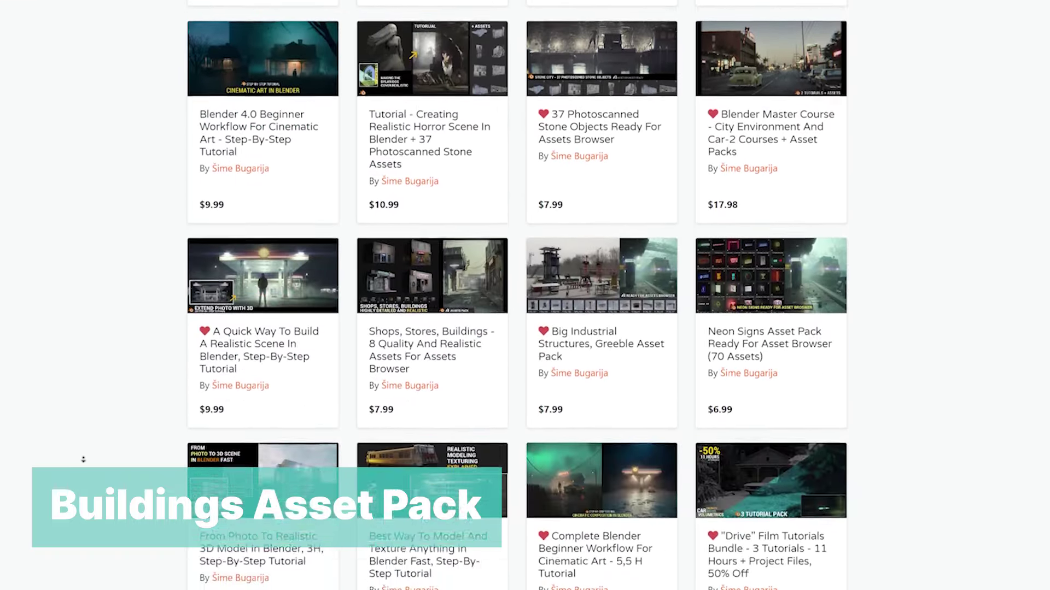
{"action": "scroll", "coordinate": [84, 460], "scroll_direction": "down", "scroll_amount": 5}
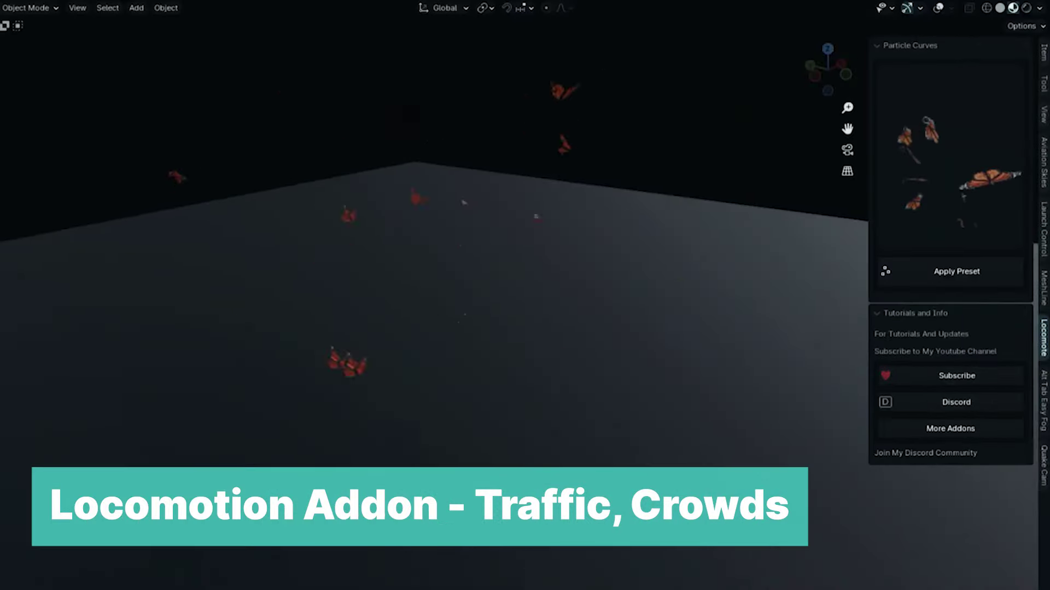
Step: Browse the Locomote presets (Flies, Path Birds) and add the traffic preset to the scene
{"action": "left_click", "coordinate": [941, 209]}
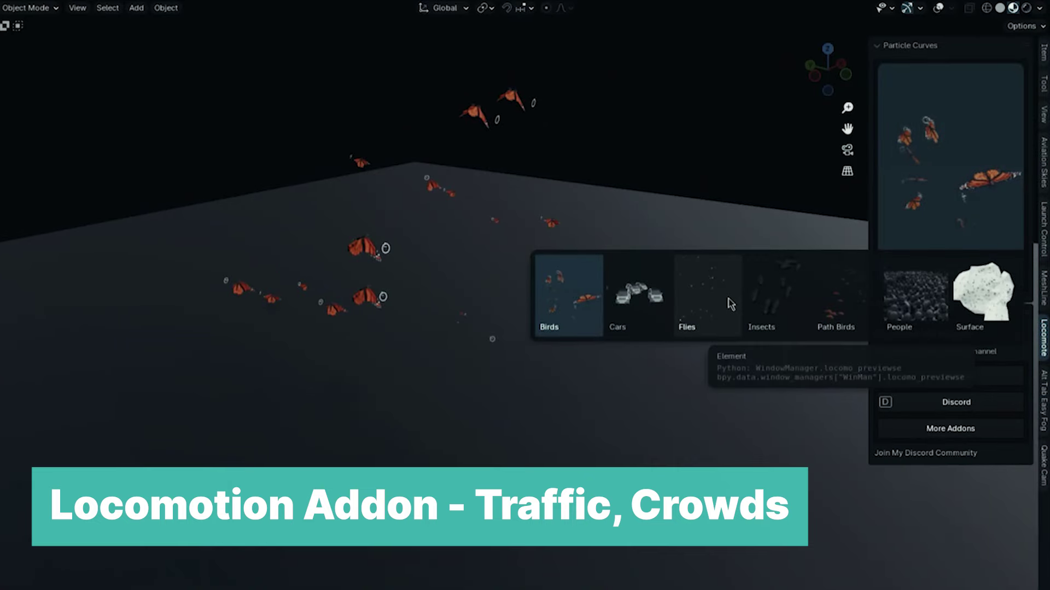
{"action": "left_click", "coordinate": [730, 304]}
{"action": "left_click", "coordinate": [942, 211]}
{"action": "left_click", "coordinate": [847, 307]}
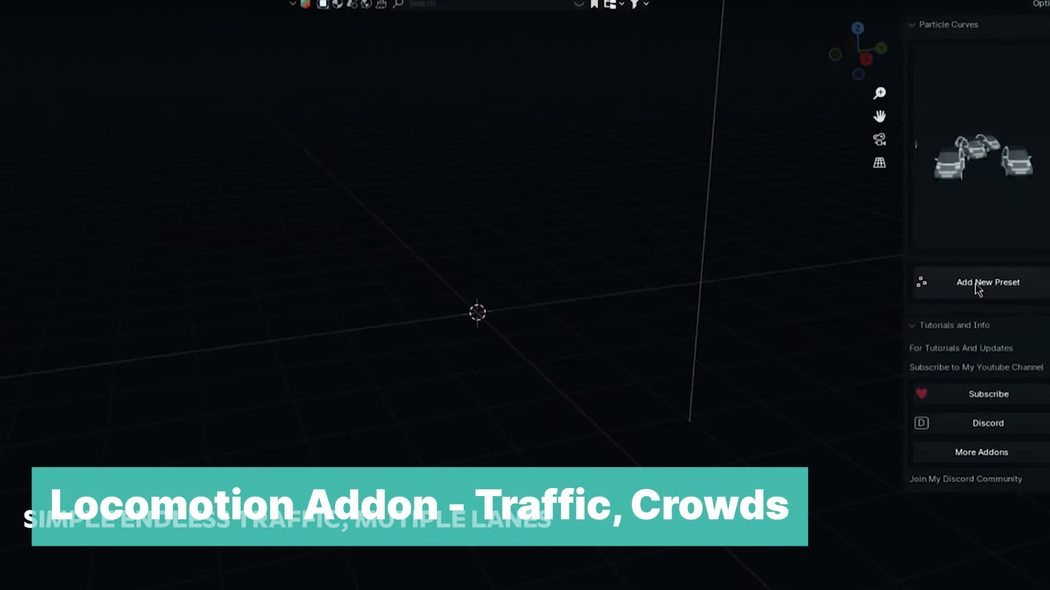
{"action": "left_click", "coordinate": [919, 280]}
Step: Select the Locomote Cars object and view the new traffic from a few angles
{"action": "left_click_drag", "start_coordinate": [836, 83], "coordinate": [861, 52]}
{"action": "left_click", "coordinate": [546, 148]}
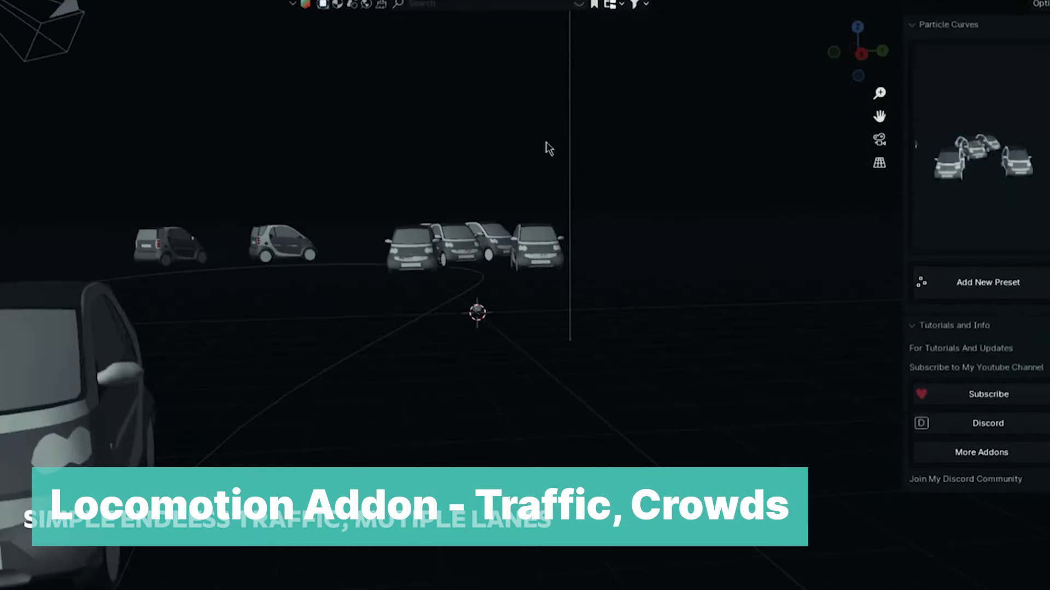
{"action": "left_click_drag", "start_coordinate": [879, 116], "coordinate": [895, 138]}
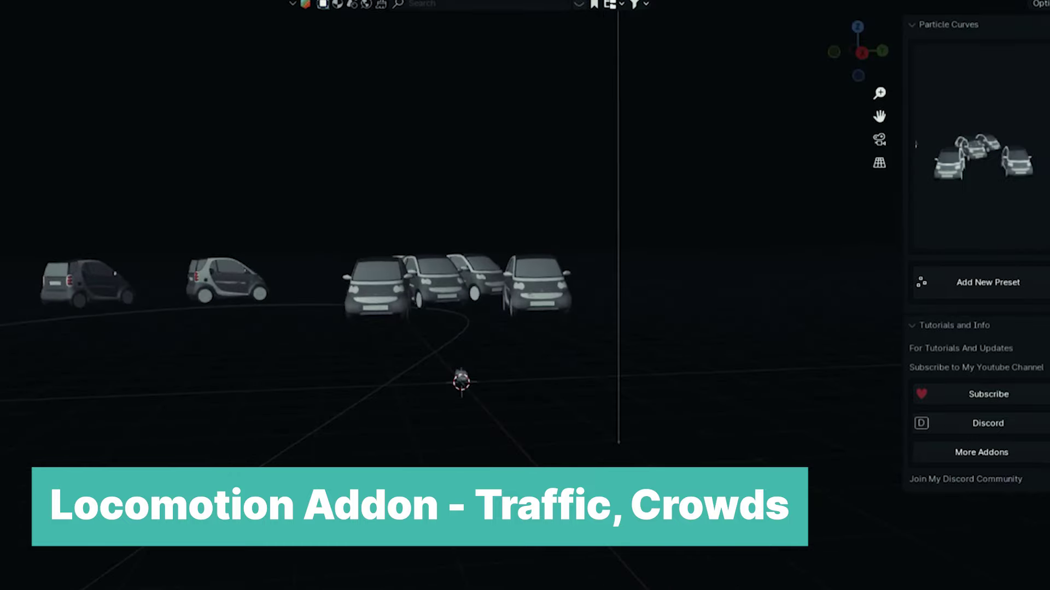
{"action": "left_click", "coordinate": [511, 328]}
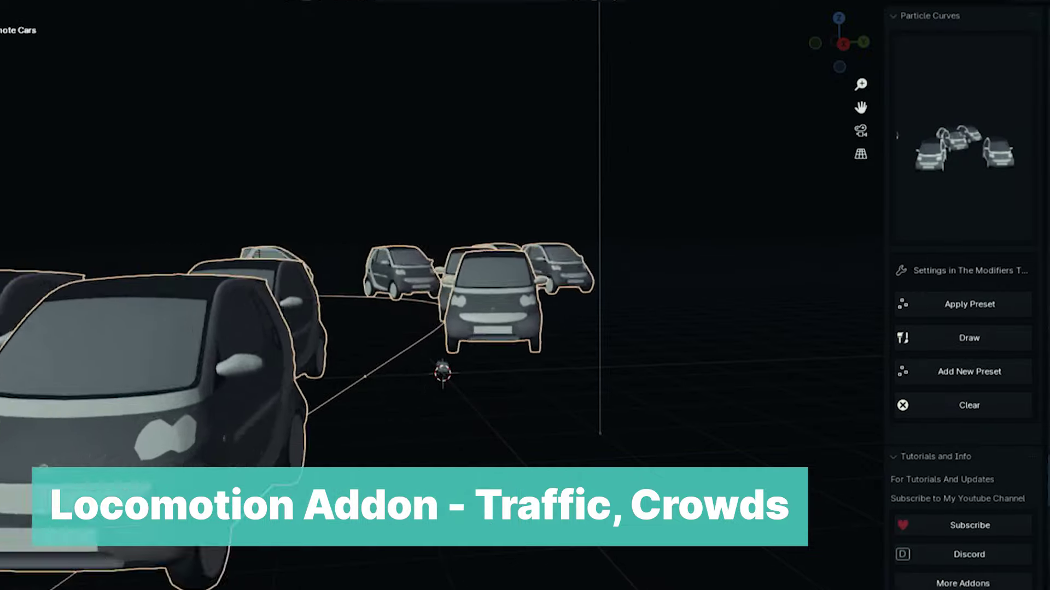
{"action": "left_click_drag", "start_coordinate": [854, 55], "coordinate": [880, 55]}
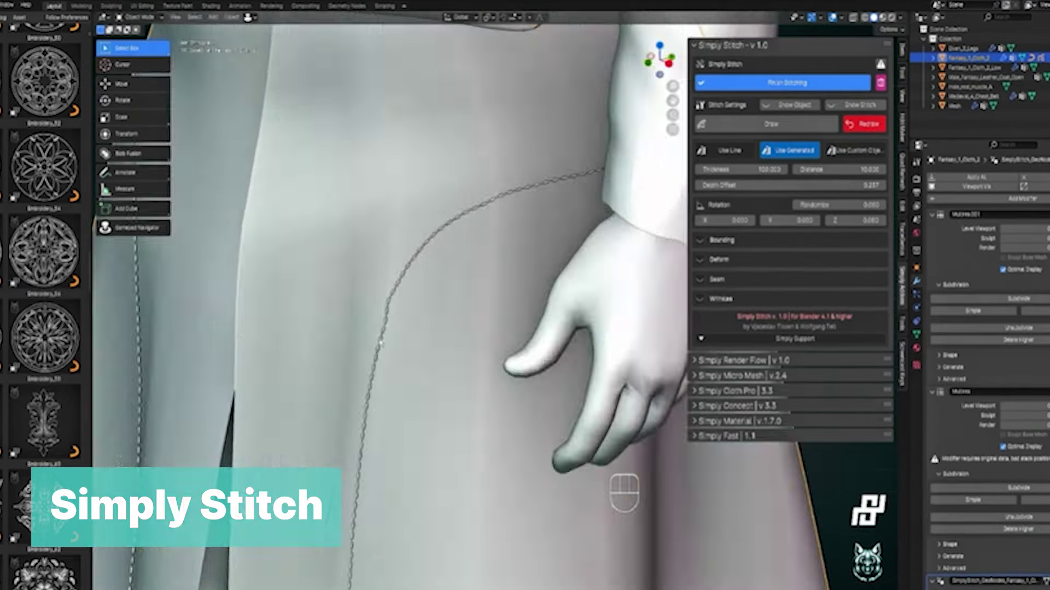
Step: Skip ahead in the stitch promo and start moving an embroidery pattern on the skirt
{"action": "left_click_drag", "start_coordinate": [164, 588], "coordinate": [189, 588]}
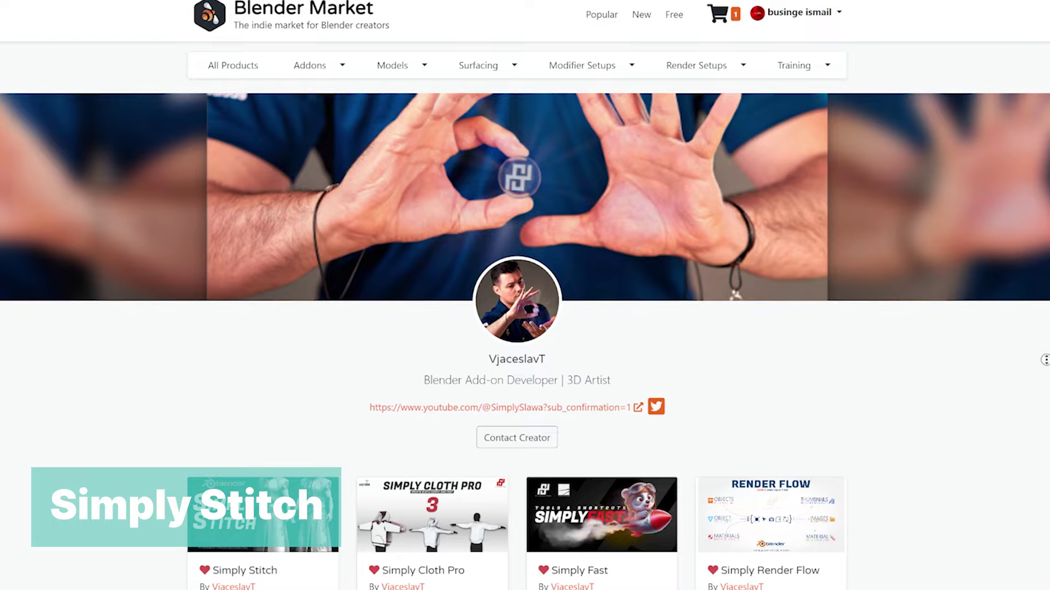
{"action": "scroll", "coordinate": [1044, 360], "scroll_direction": "down", "scroll_amount": 2}
{"action": "scroll", "coordinate": [1045, 400], "scroll_direction": "down", "scroll_amount": 4}
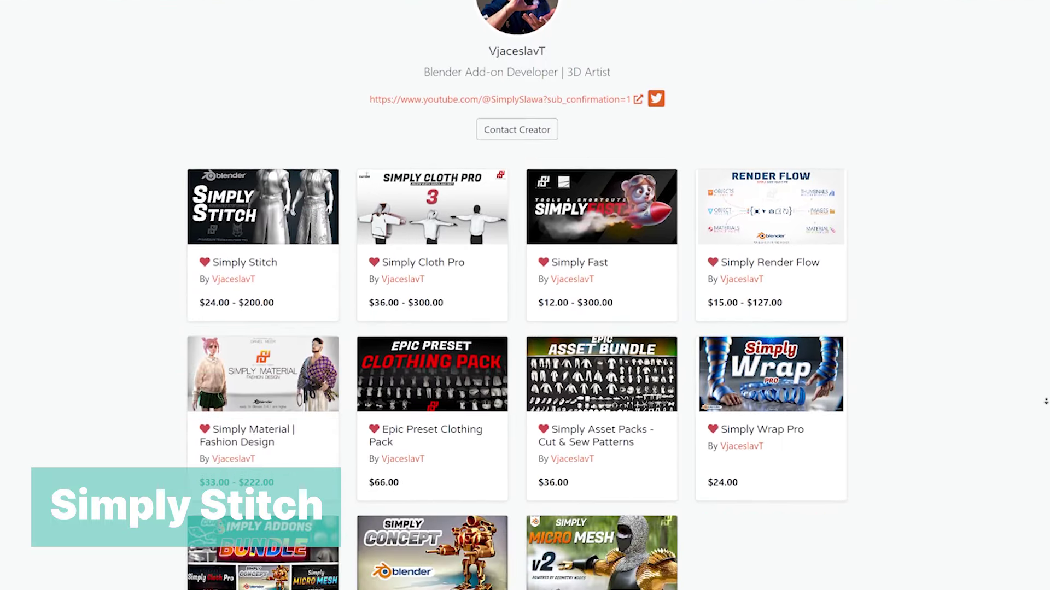
{"action": "scroll", "coordinate": [1045, 401], "scroll_direction": "down", "scroll_amount": 1}
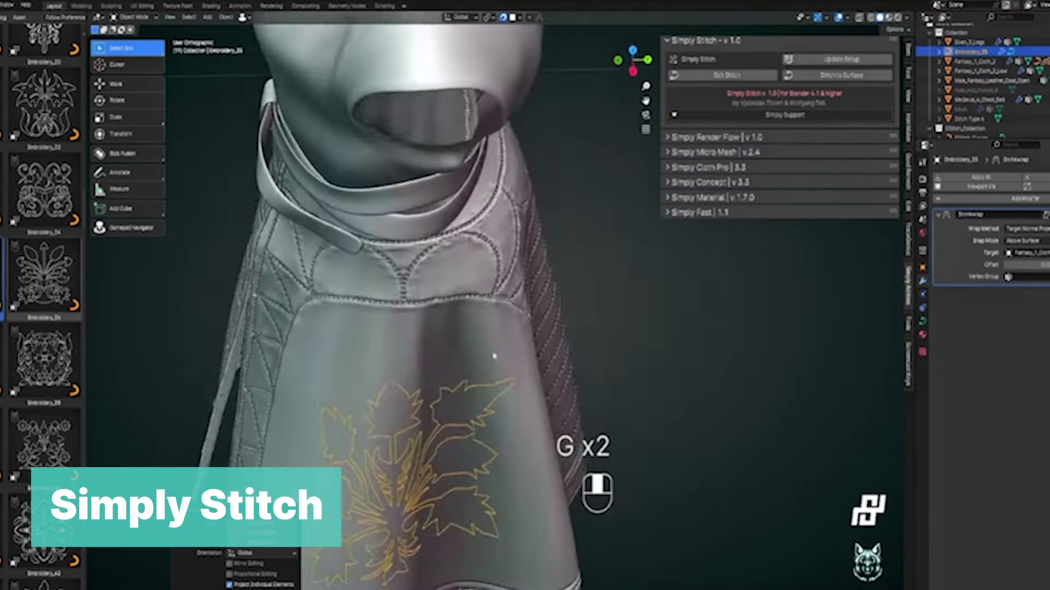
{"action": "key", "text": "g"}
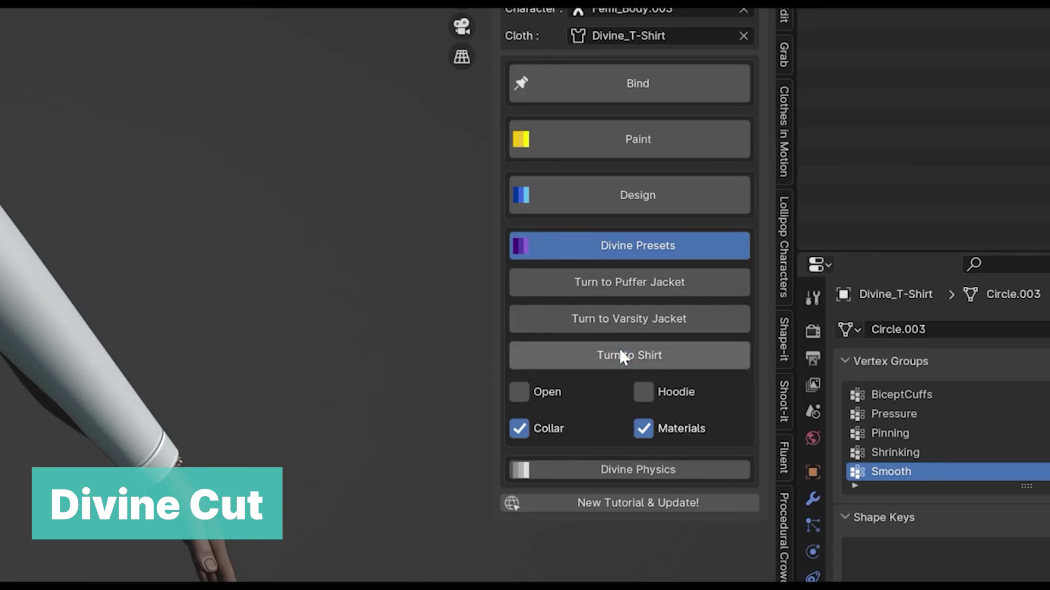
Step: Turn the T-shirt into a shirt, then a puffer jacket, and generate trousers for the character
{"action": "left_click", "coordinate": [619, 355]}
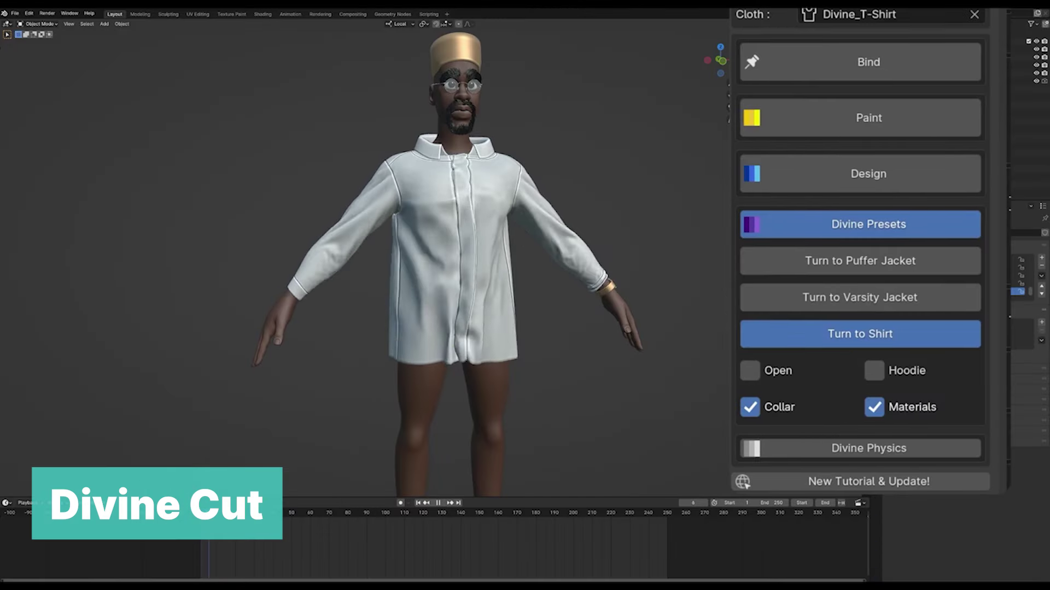
{"action": "left_click", "coordinate": [772, 214]}
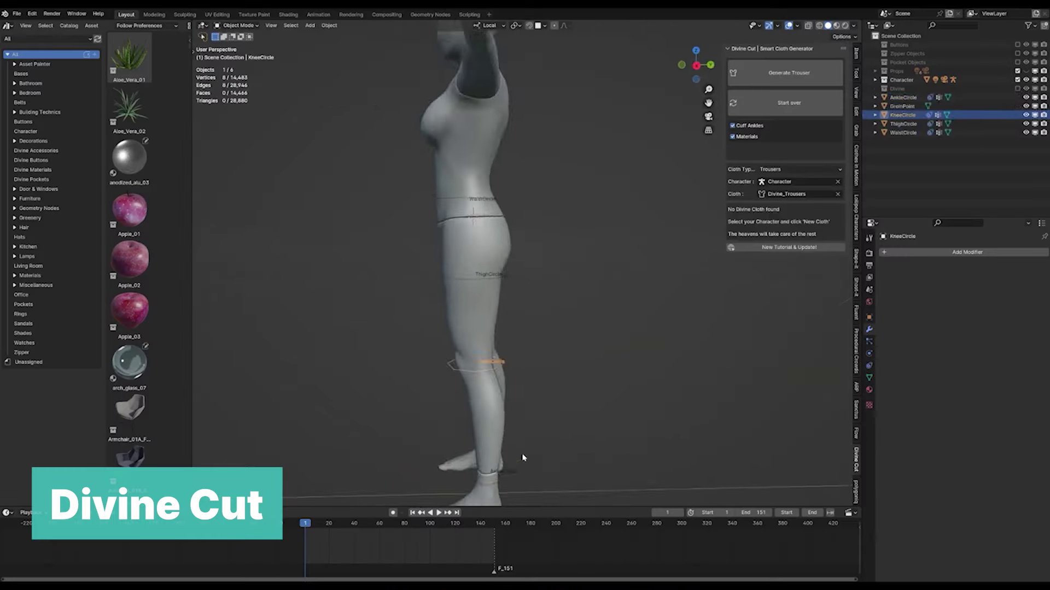
{"action": "middle_click_drag", "start_coordinate": [606, 219], "coordinate": [546, 250]}
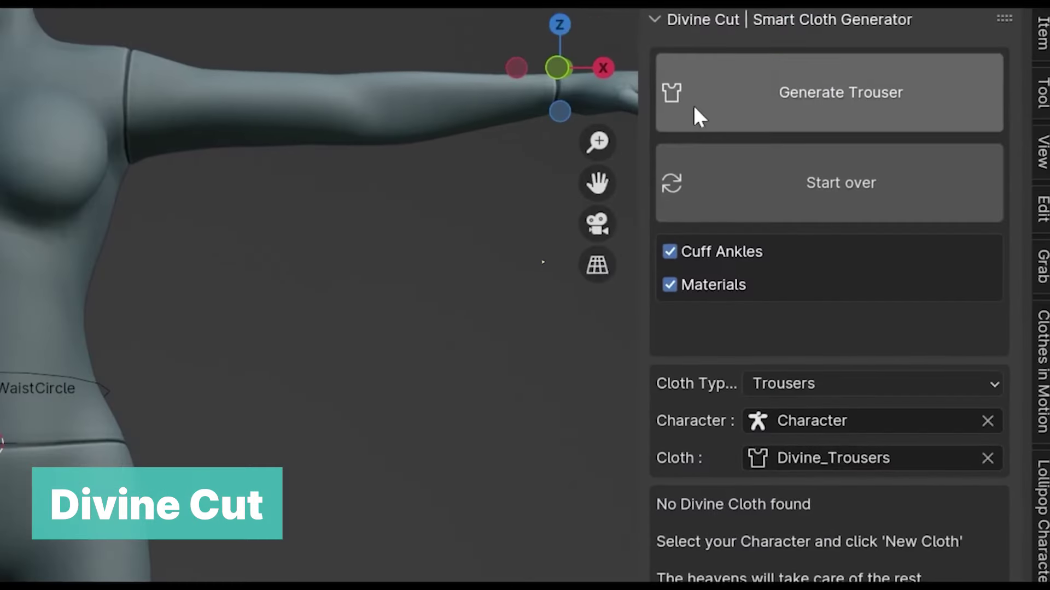
{"action": "left_click", "coordinate": [720, 101]}
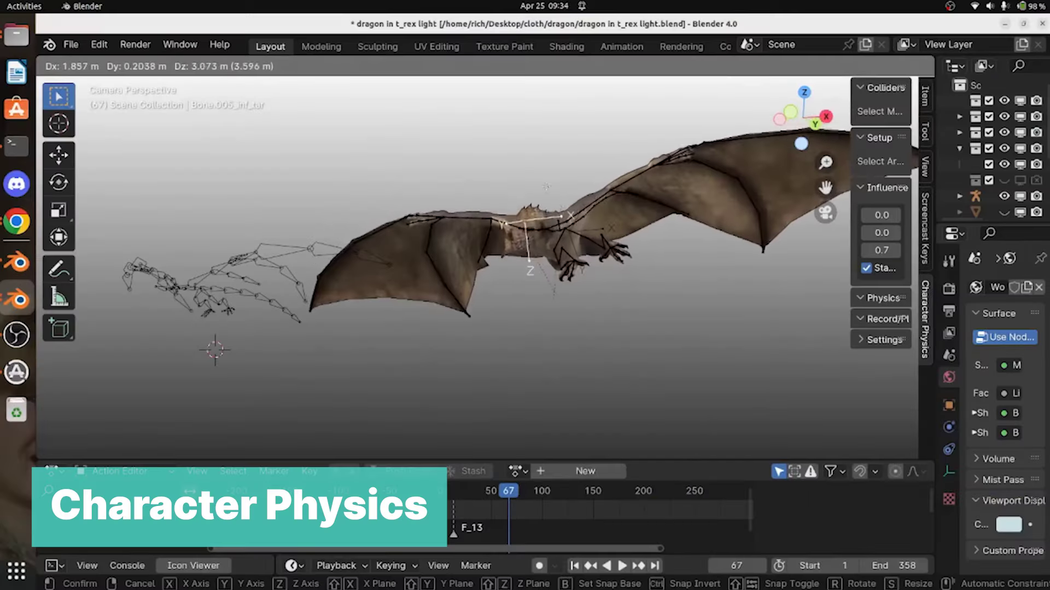
Step: Move the dragon's bone target, snap the cursor to it, rotate, and scrub back to frame 61
{"action": "left_click_drag", "start_coordinate": [460, 164], "coordinate": [456, 328]}
{"action": "key", "text": "shift+s"}
{"action": "key", "text": "shift+s"}
{"action": "left_click", "coordinate": [536, 443]}
{"action": "key", "text": "r"}
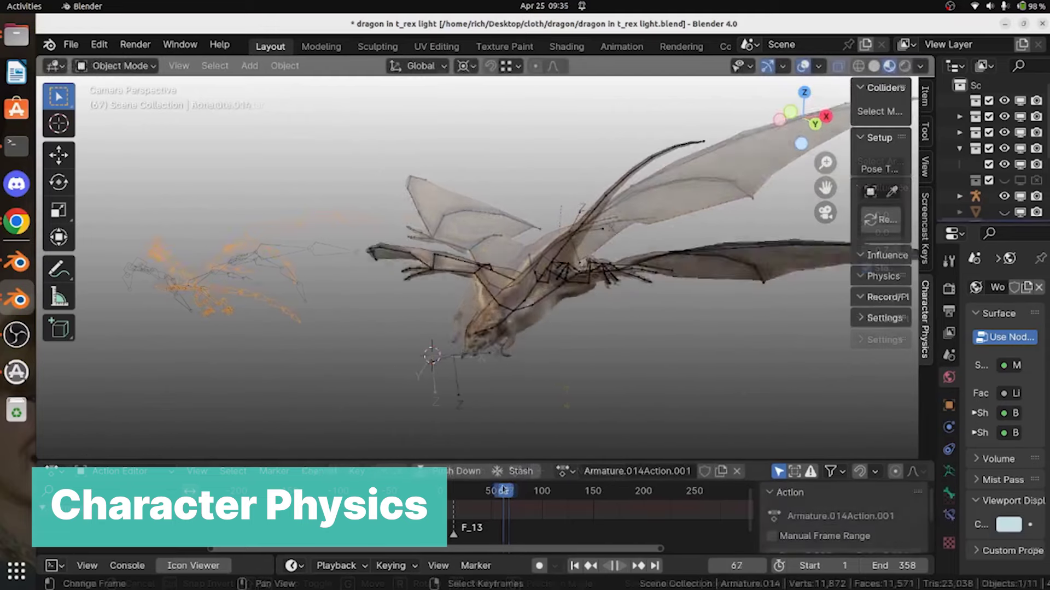
{"action": "left_click_drag", "start_coordinate": [530, 495], "coordinate": [504, 494]}
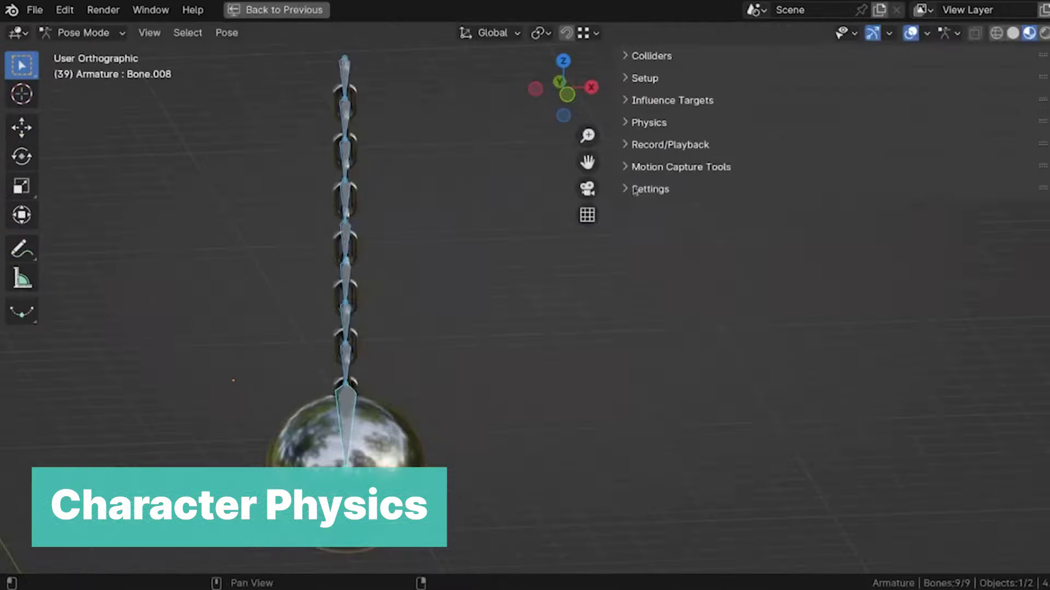
Step: Expand the Motion Capture Tools and Physics settings, then collapse Physics again
{"action": "left_click", "coordinate": [629, 166]}
{"action": "left_click", "coordinate": [629, 123], "text": "ctrl"}
{"action": "left_click", "coordinate": [629, 123]}
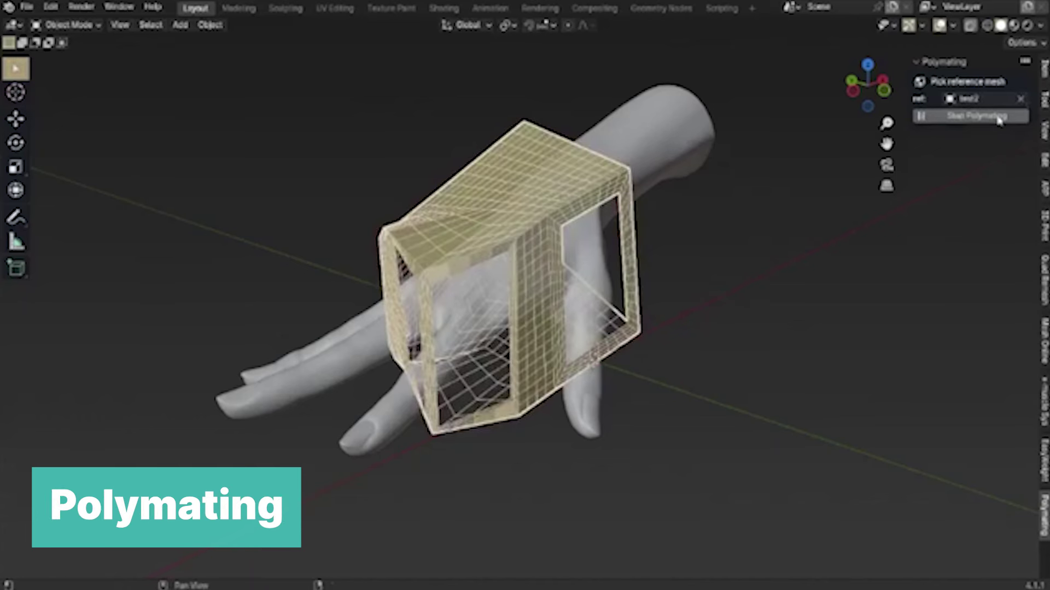
Step: Switch to the grab brush and check mesh coverage over the back and palm of the hand
{"action": "left_click", "coordinate": [695, 303]}
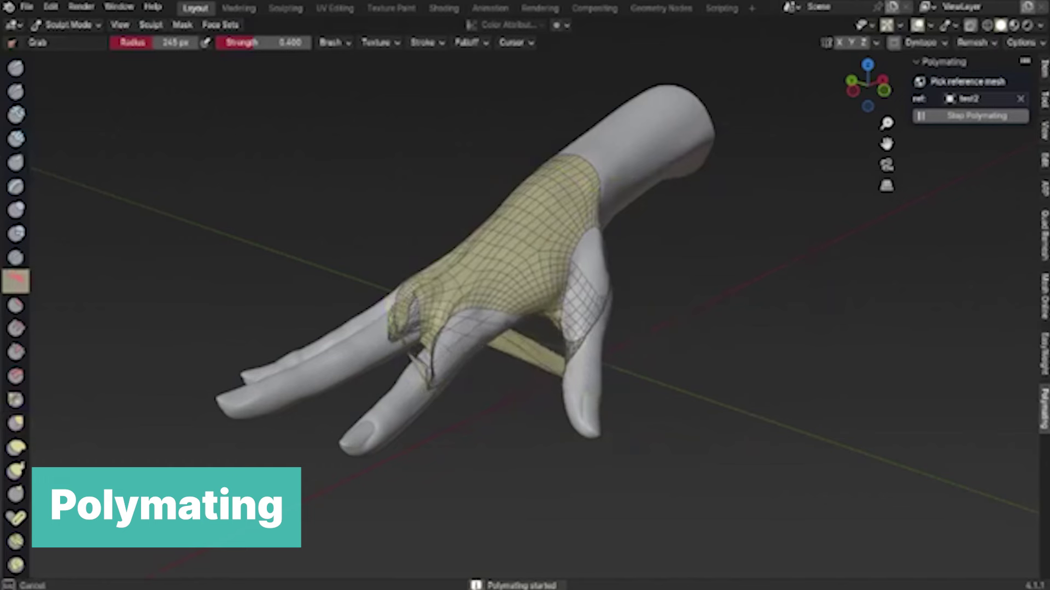
{"action": "middle_click_drag", "start_coordinate": [524, 296], "coordinate": [437, 279]}
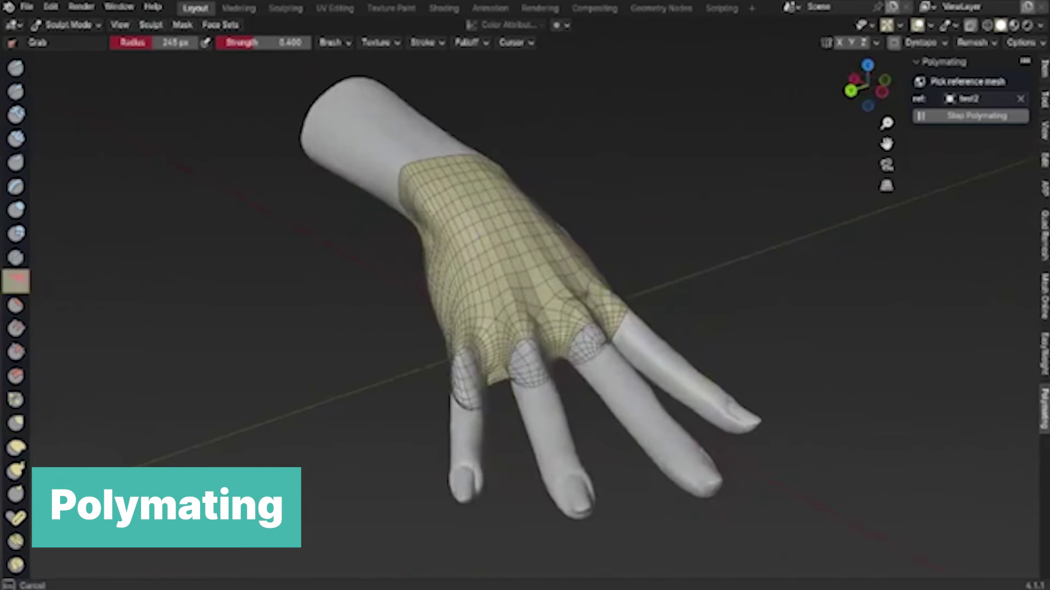
{"action": "middle_click_drag", "start_coordinate": [525, 295], "coordinate": [470, 273]}
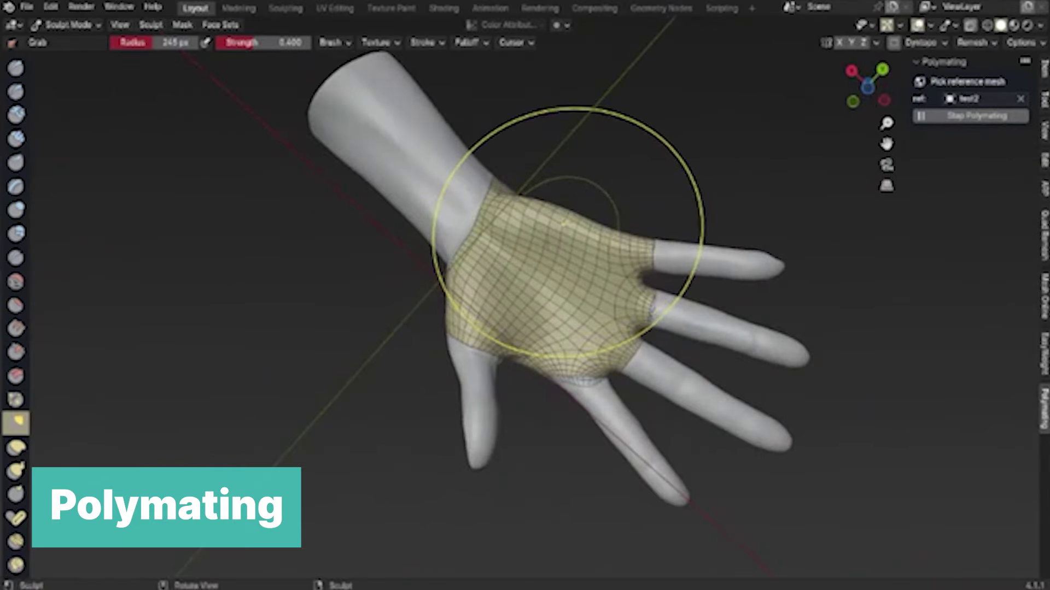
{"action": "middle_click_drag", "start_coordinate": [568, 219], "coordinate": [465, 386]}
{"action": "middle_click_drag", "start_coordinate": [465, 328], "coordinate": [550, 280]}
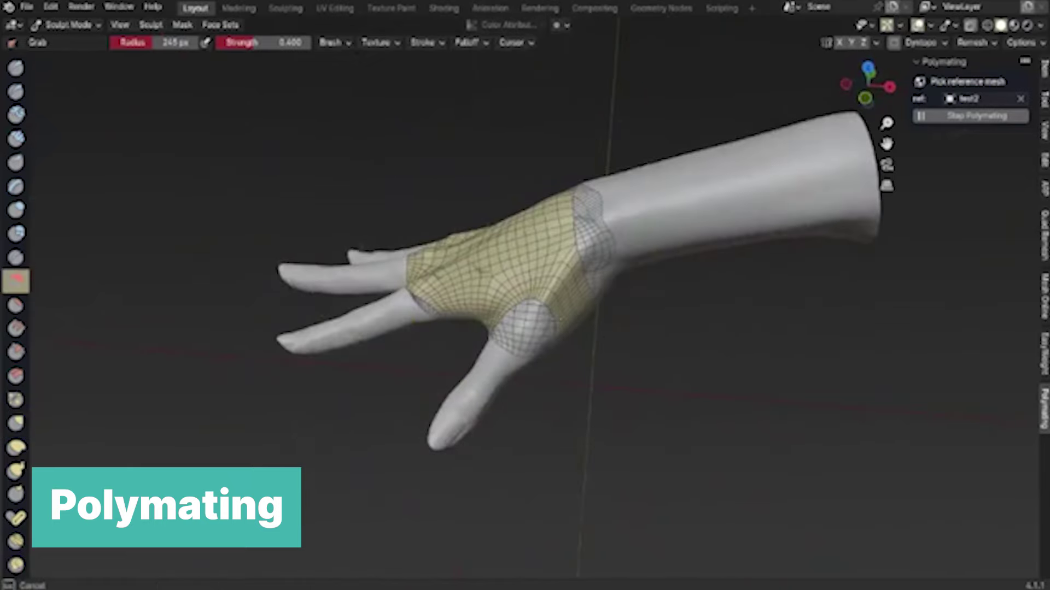
Step: Inspect the hand's back up close, then place the room's chair and start rotating it
{"action": "middle_click_drag", "start_coordinate": [482, 263], "coordinate": [540, 359]}
{"action": "scroll", "coordinate": [517, 407], "scroll_direction": "up", "scroll_amount": 4}
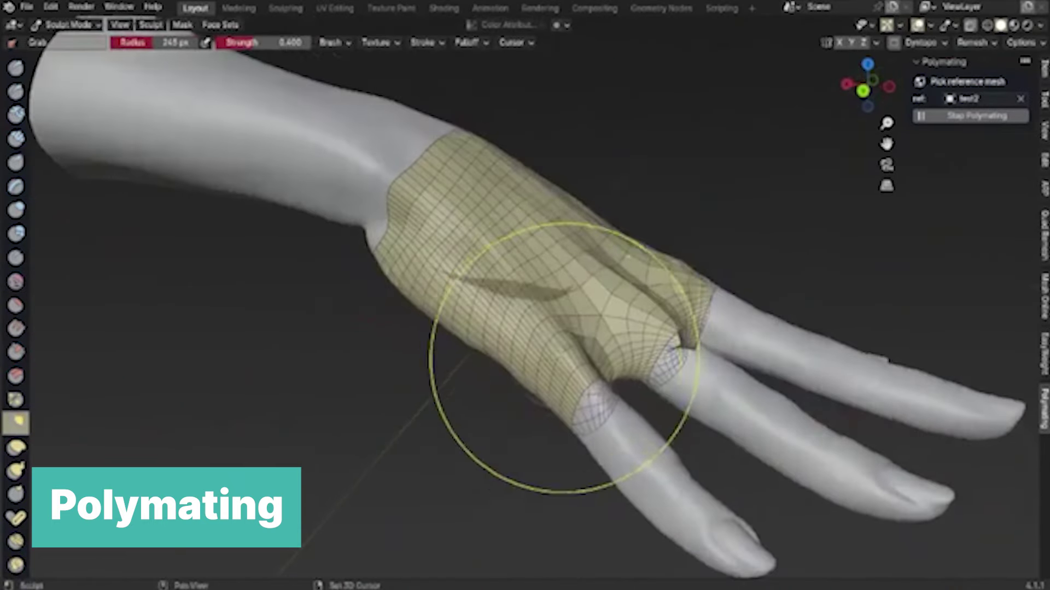
{"action": "middle_click_drag", "start_coordinate": [430, 271], "coordinate": [449, 235]}
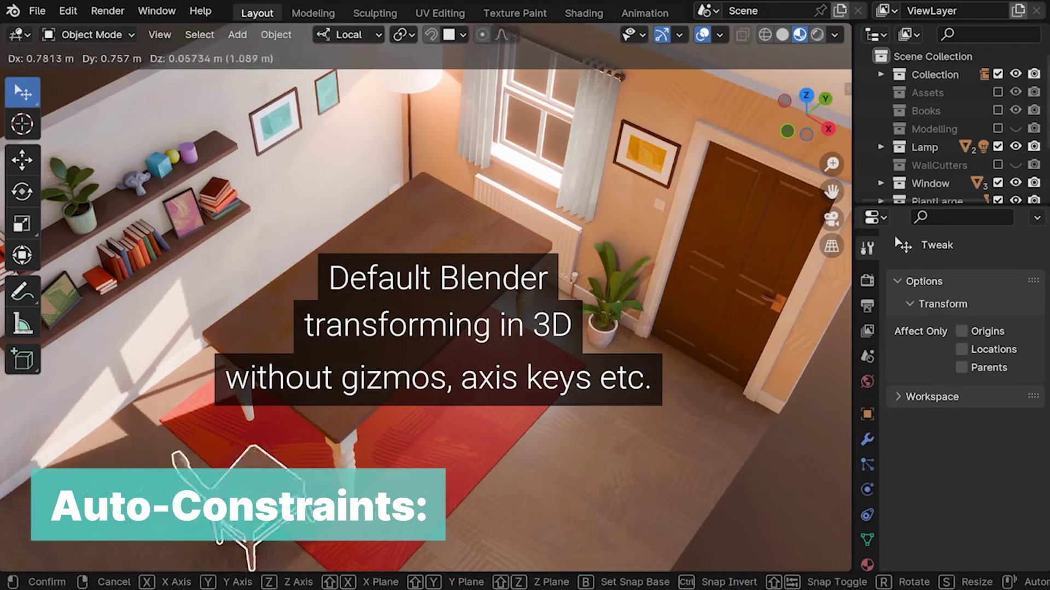
{"action": "left_click", "coordinate": [503, 424]}
{"action": "key", "text": "r"}
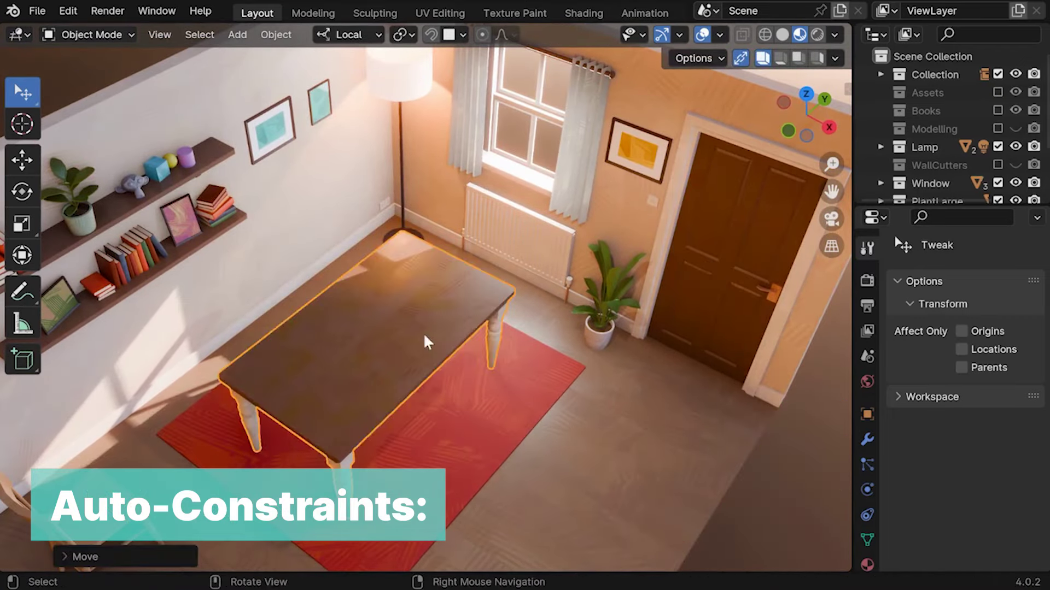
Step: Turn a chair to face the table, then duplicate it and place the copy
{"action": "key", "text": "g"}
{"action": "key", "text": "r"}
{"action": "key", "text": "Return"}
{"action": "key", "text": "shift+d"}
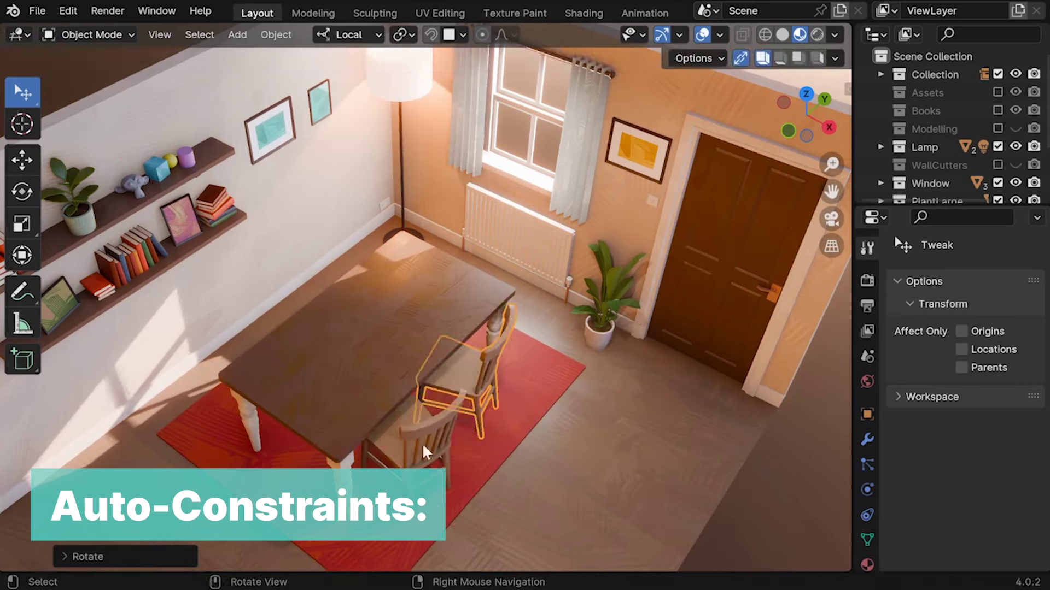
{"action": "key", "text": "g"}
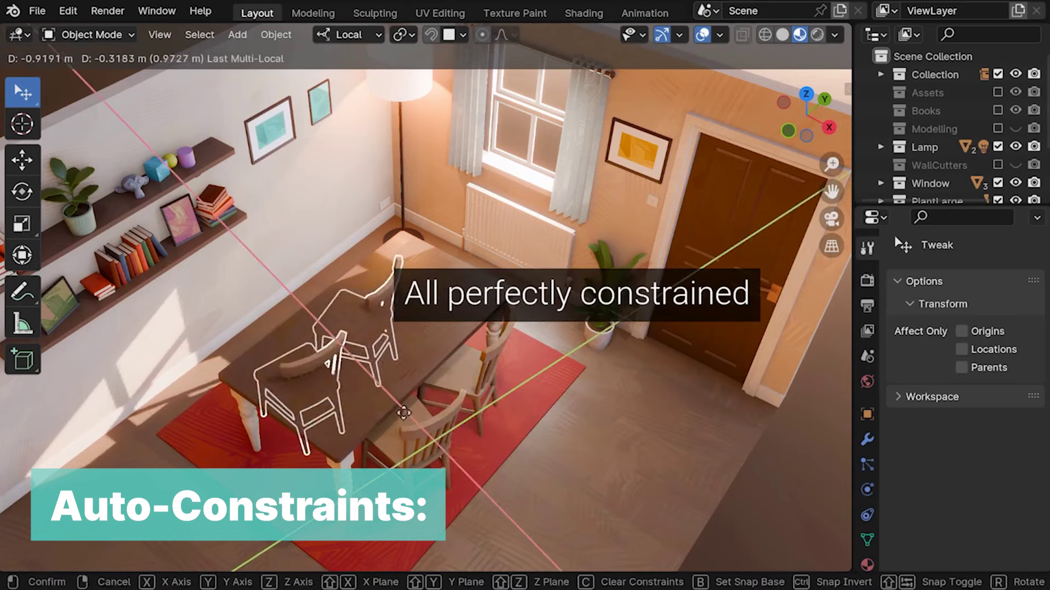
{"action": "key", "text": "r"}
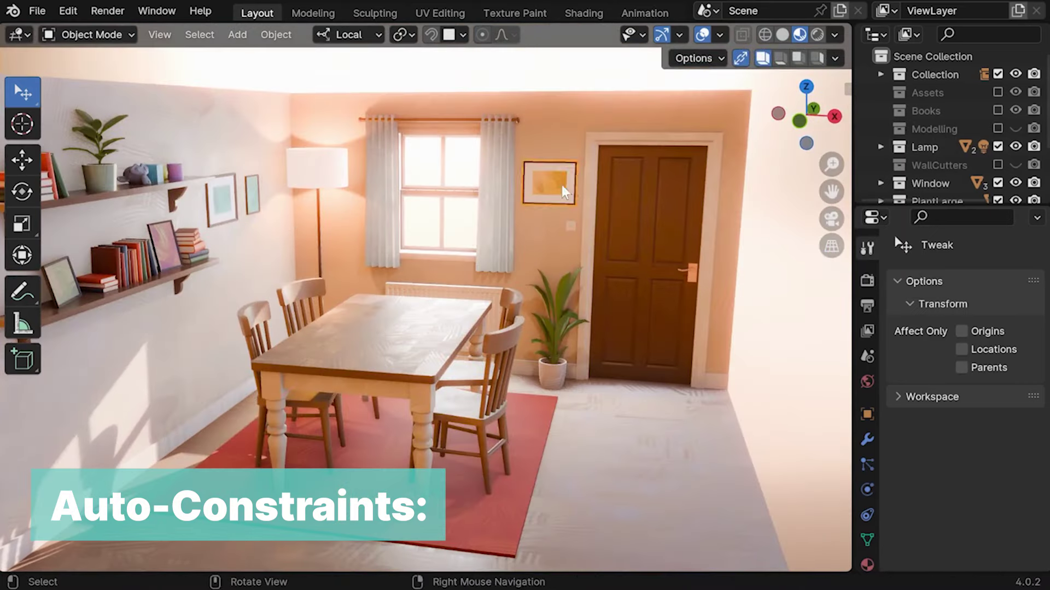
Step: Move an object along the view, then slide the potted plant near the door on a plane
{"action": "key", "text": "g"}
{"action": "left_click", "coordinate": [742, 246]}
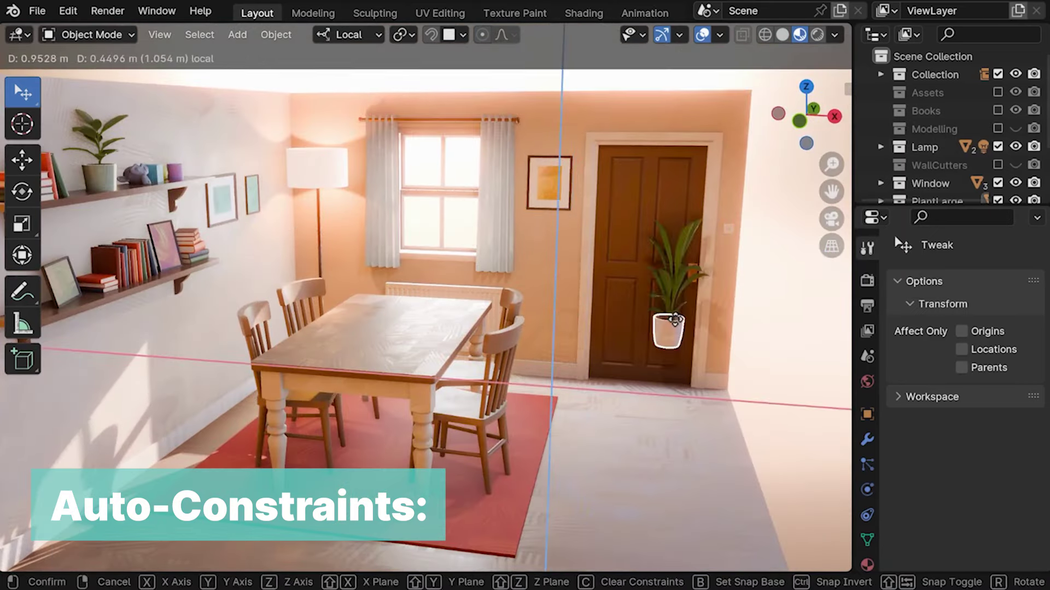
{"action": "key", "text": "Escape"}
{"action": "key", "text": "g"}
{"action": "key", "text": "shift+z"}
{"action": "left_click", "coordinate": [711, 339]}
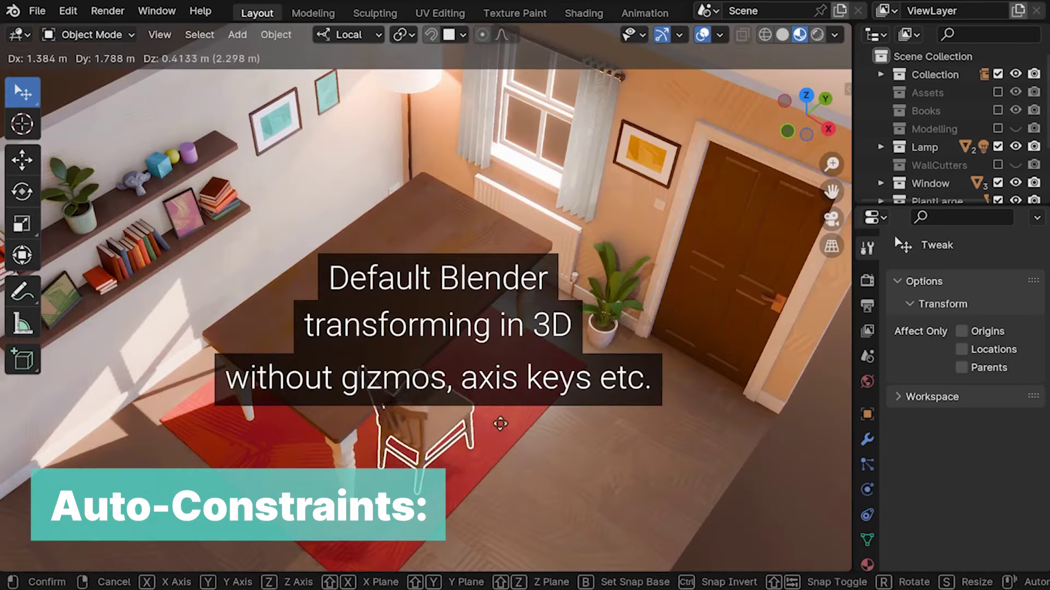
Step: Reposition and rotate another chair, then orbit around the room
{"action": "left_click", "coordinate": [500, 424]}
{"action": "key", "text": "r"}
{"action": "left_click", "coordinate": [524, 427]}
{"action": "middle_click_drag", "start_coordinate": [524, 427], "coordinate": [533, 418]}
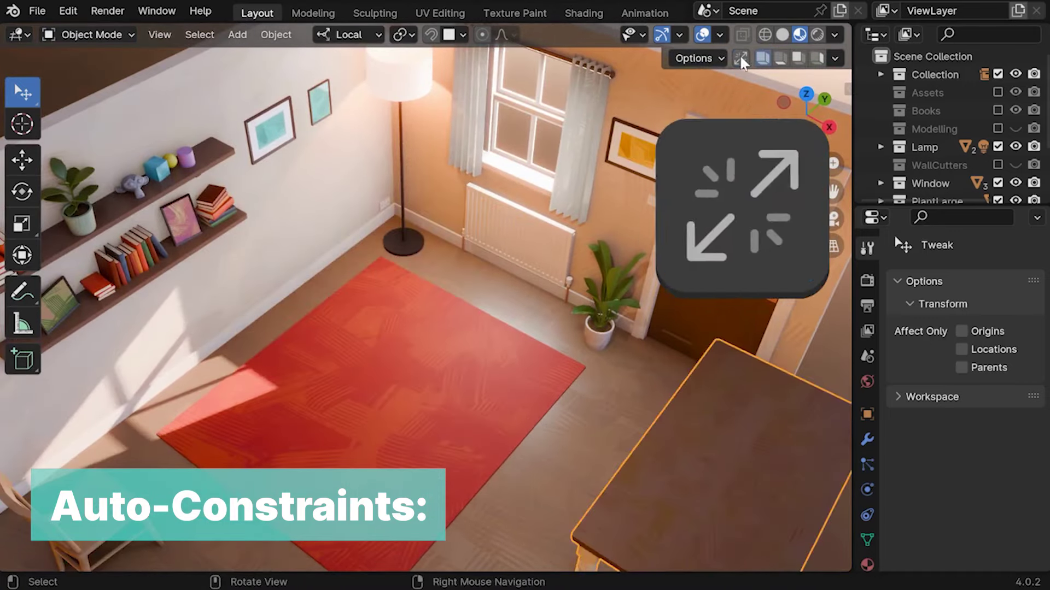
Step: Move the table to the centre of the rug and turn a chair to face it
{"action": "left_click_drag", "start_coordinate": [731, 386], "coordinate": [405, 355]}
{"action": "key", "text": "g"}
{"action": "left_click", "coordinate": [449, 437]}
{"action": "key", "text": "r"}
{"action": "left_click", "coordinate": [492, 459]}
Step: Duplicate and rotate a chair into place at the table, then move the wall picture frame
{"action": "key", "text": "shift+d"}
{"action": "key", "text": "r"}
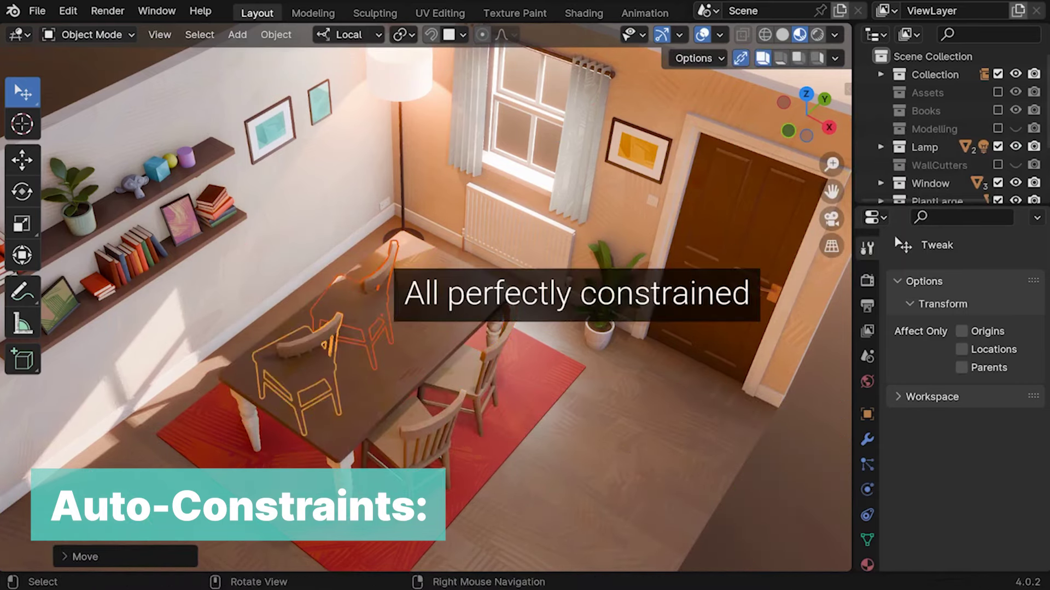
{"action": "key", "text": "g"}
{"action": "left_click", "coordinate": [367, 431]}
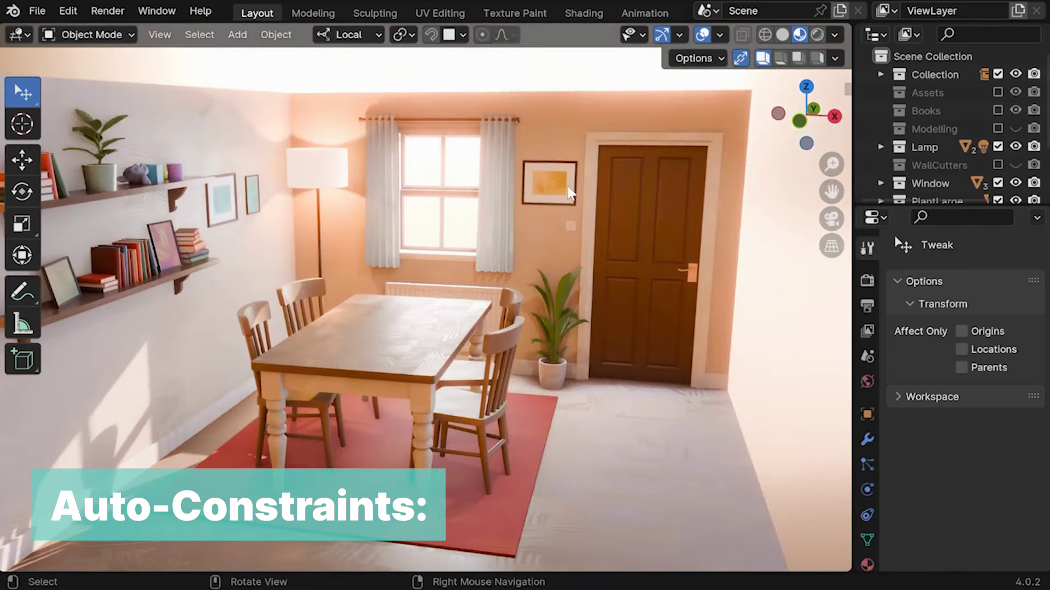
{"action": "key", "text": "g"}
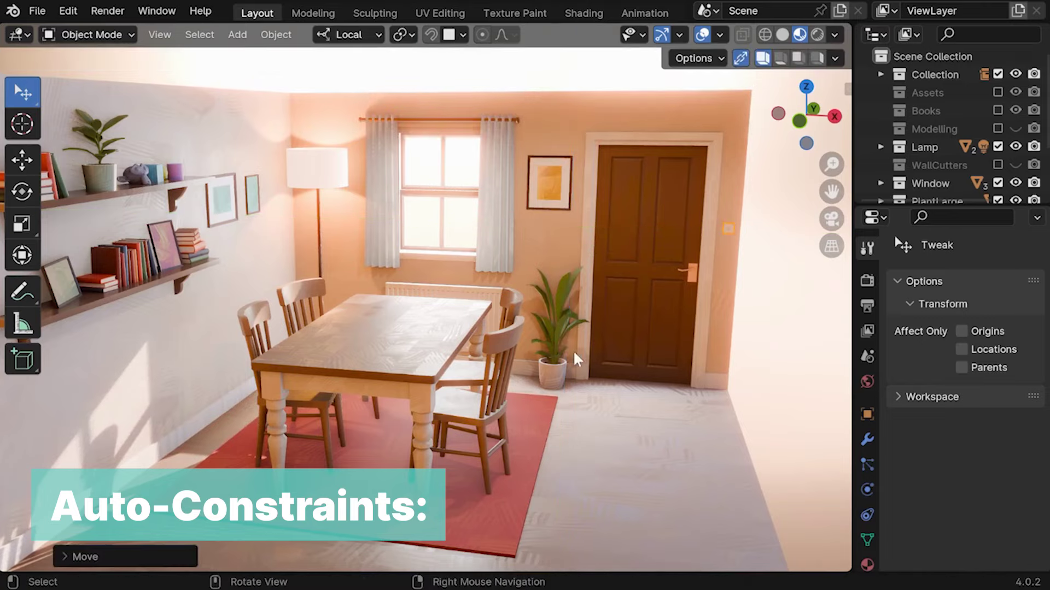
Step: Move the potted plant beside the door using plane-based automatic constraints
{"action": "key", "text": "g"}
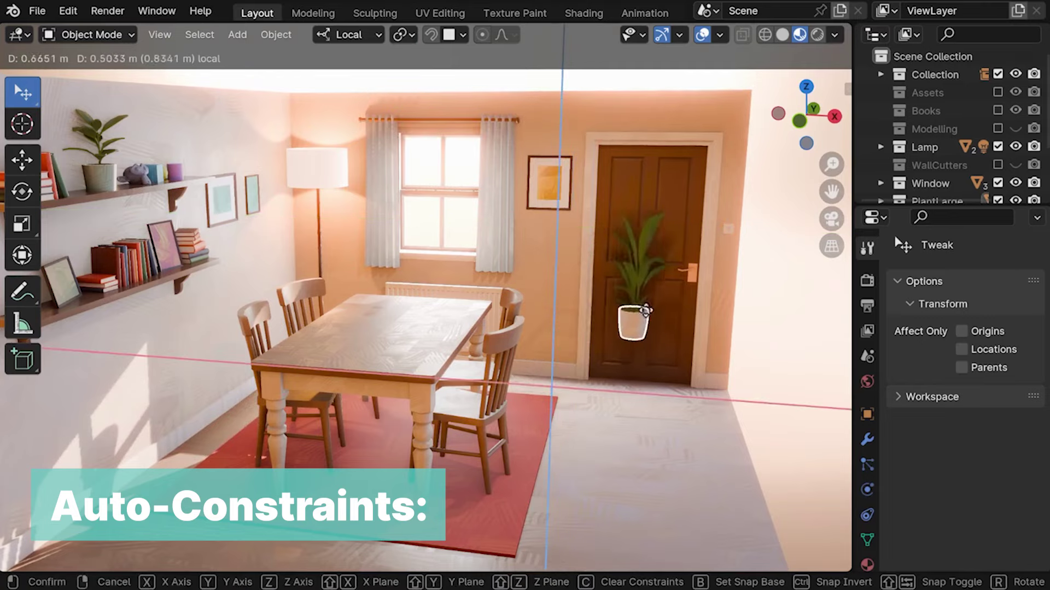
{"action": "key", "text": "Escape"}
{"action": "left_click", "coordinate": [781, 60]}
{"action": "key", "text": "g"}
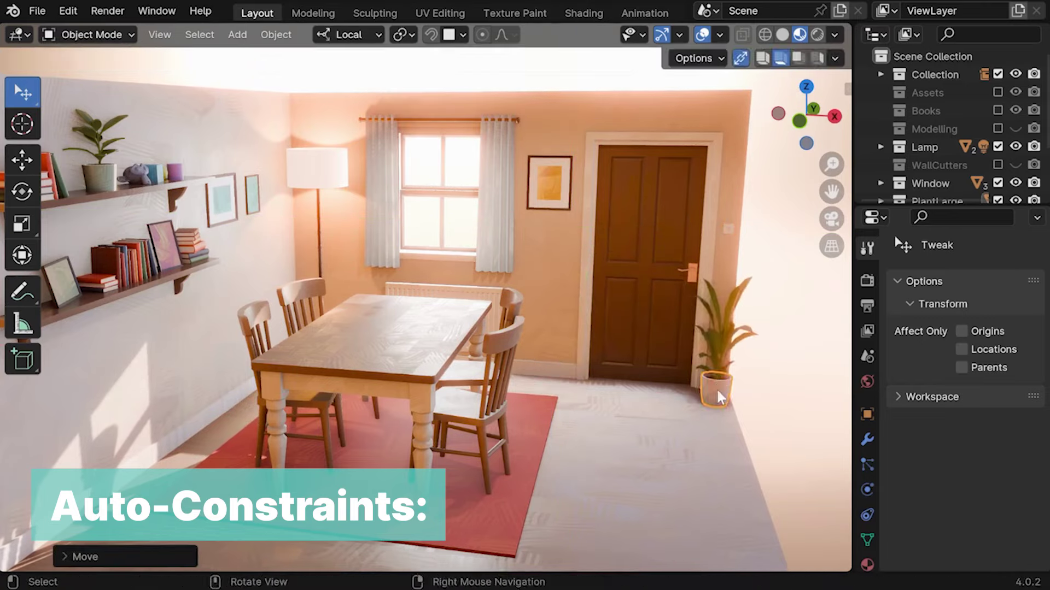
{"action": "left_click", "coordinate": [769, 419]}
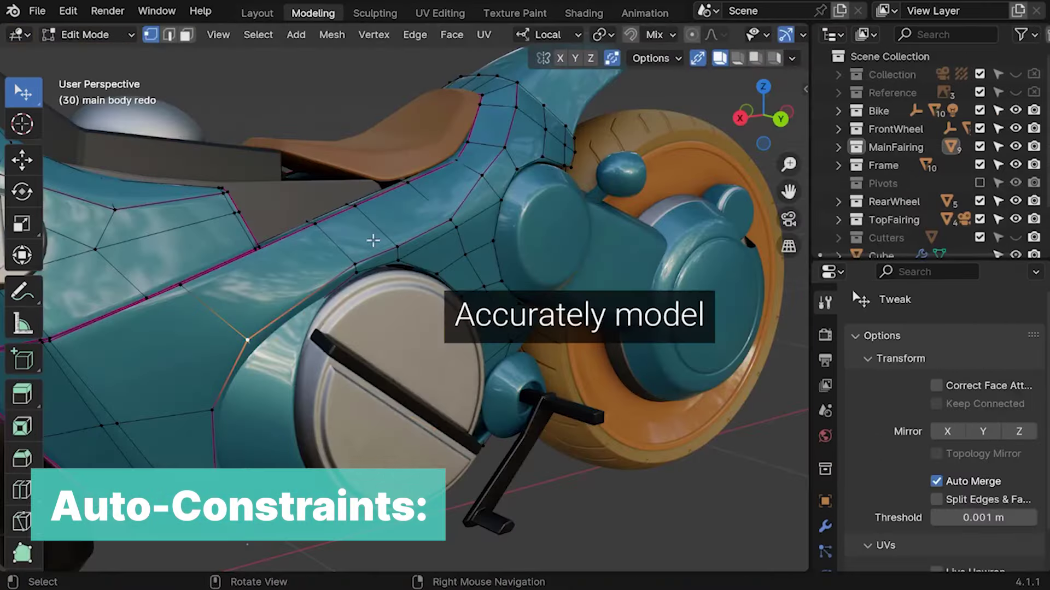
Step: Reposition several fairing vertices, including one constrained along the Y axis
{"action": "key", "text": "g"}
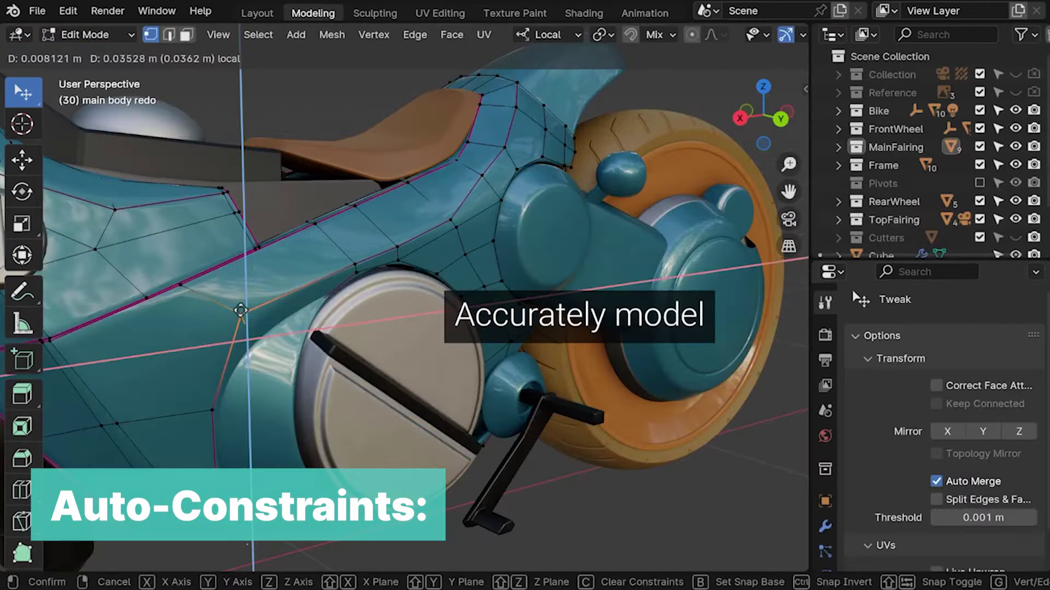
{"action": "left_click", "coordinate": [439, 223]}
{"action": "key", "text": "g"}
{"action": "left_click", "coordinate": [492, 257]}
{"action": "middle_click_drag", "start_coordinate": [492, 257], "coordinate": [656, 192]}
{"action": "left_click", "coordinate": [792, 58]}
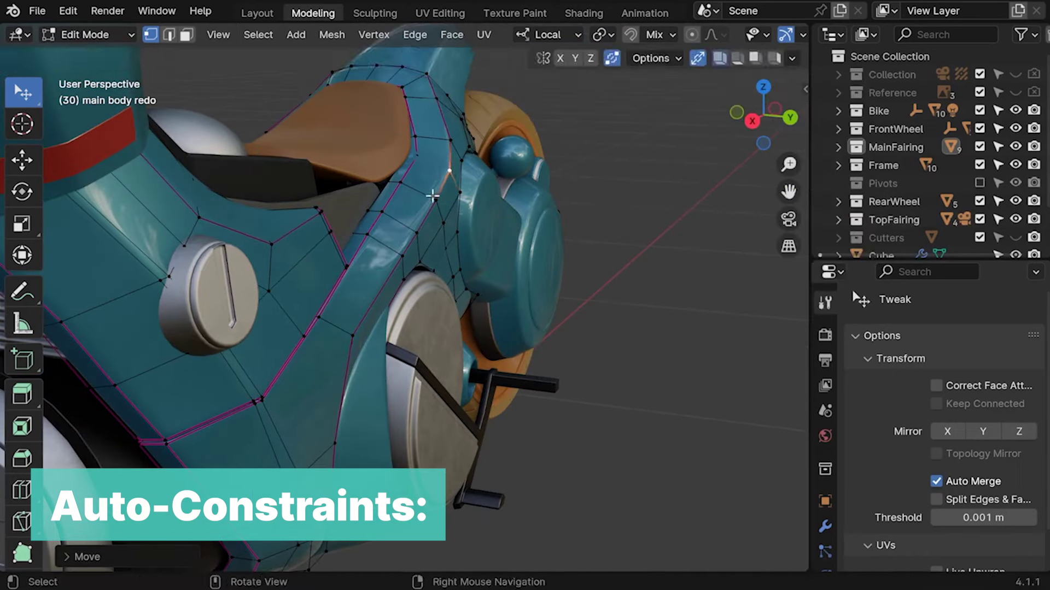
{"action": "key", "text": "g"}
{"action": "left_click", "coordinate": [333, 440]}
Step: Extrude the fairing's rear edge, cancelling the attempted scale
{"action": "key", "text": "Tab"}
{"action": "middle_click_drag", "start_coordinate": [688, 383], "coordinate": [375, 387]}
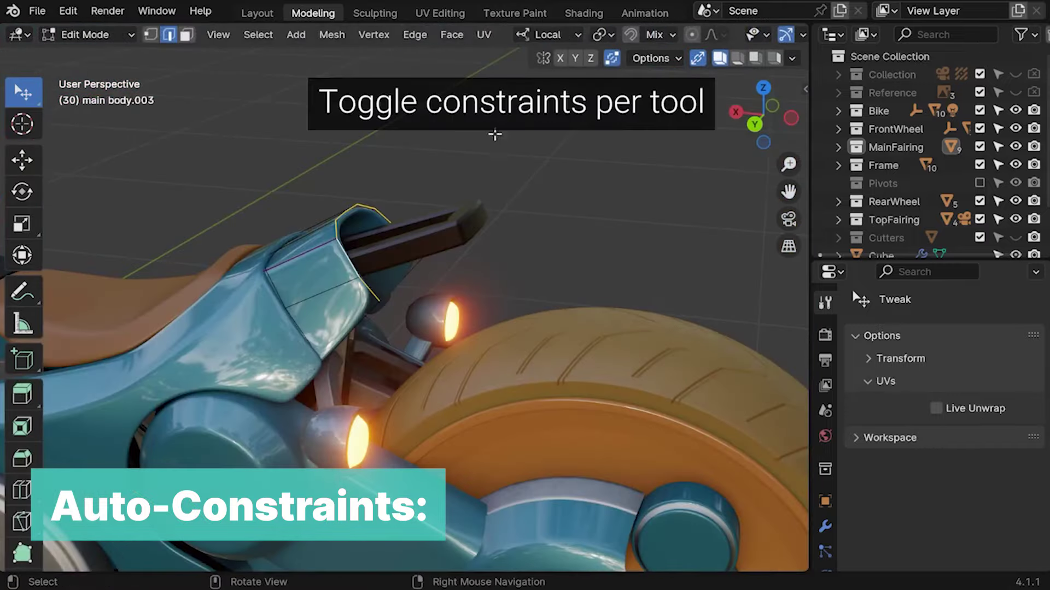
{"action": "key", "text": "e"}
{"action": "left_click", "coordinate": [535, 239]}
{"action": "key", "text": "s"}
{"action": "right_click", "coordinate": [519, 219]}
Step: Adjust the constraint options and extrude the tail edge along an axis into its final shape
{"action": "left_click", "coordinate": [779, 58]}
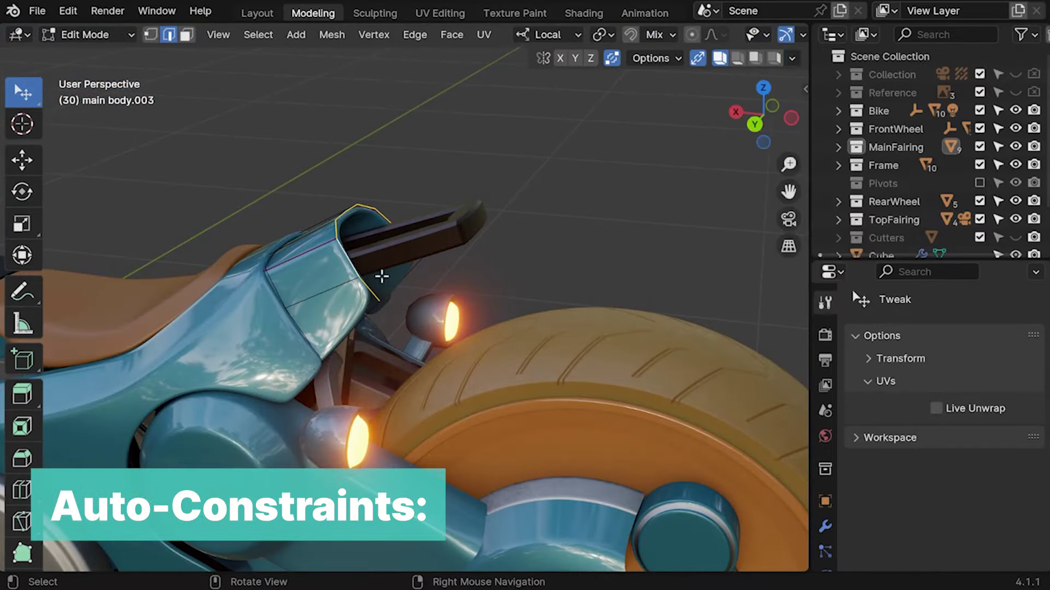
{"action": "key", "text": "e"}
{"action": "left_click", "coordinate": [527, 251]}
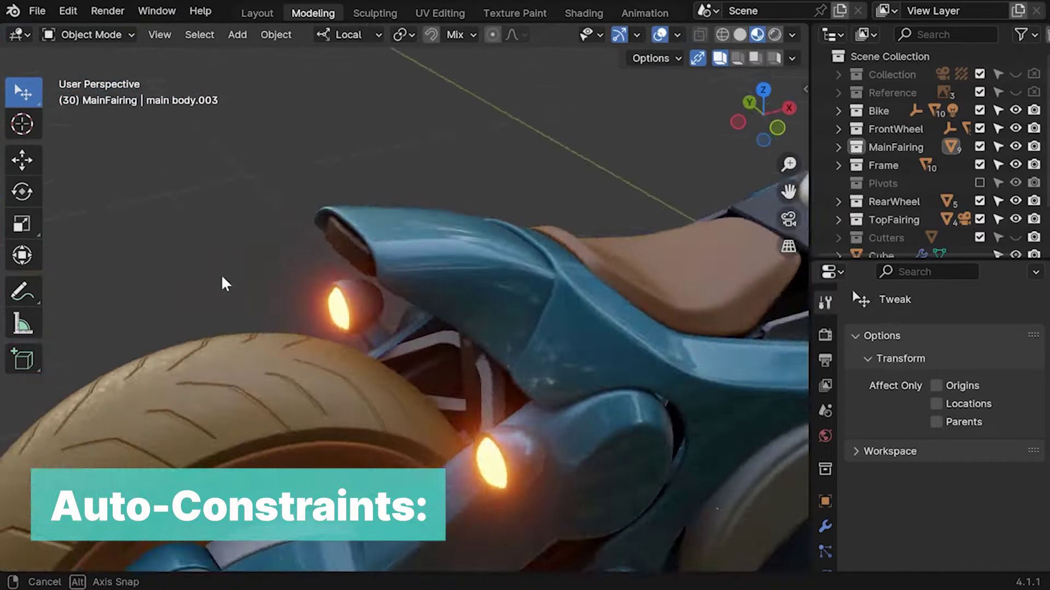
{"action": "middle_click_drag", "start_coordinate": [236, 286], "coordinate": [462, 290]}
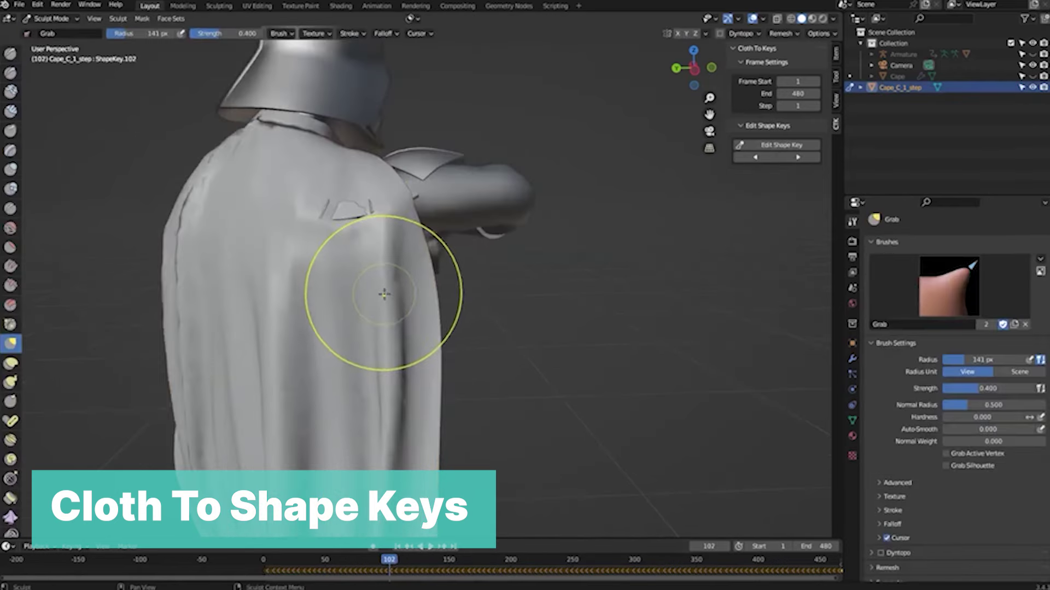
Step: Sculpt the cape with the Draw brush while stepping frames forward, then run Convert To ShapeKeys_01
{"action": "middle_click_drag", "start_coordinate": [373, 293], "coordinate": [306, 284]}
{"action": "left_click", "coordinate": [11, 54]}
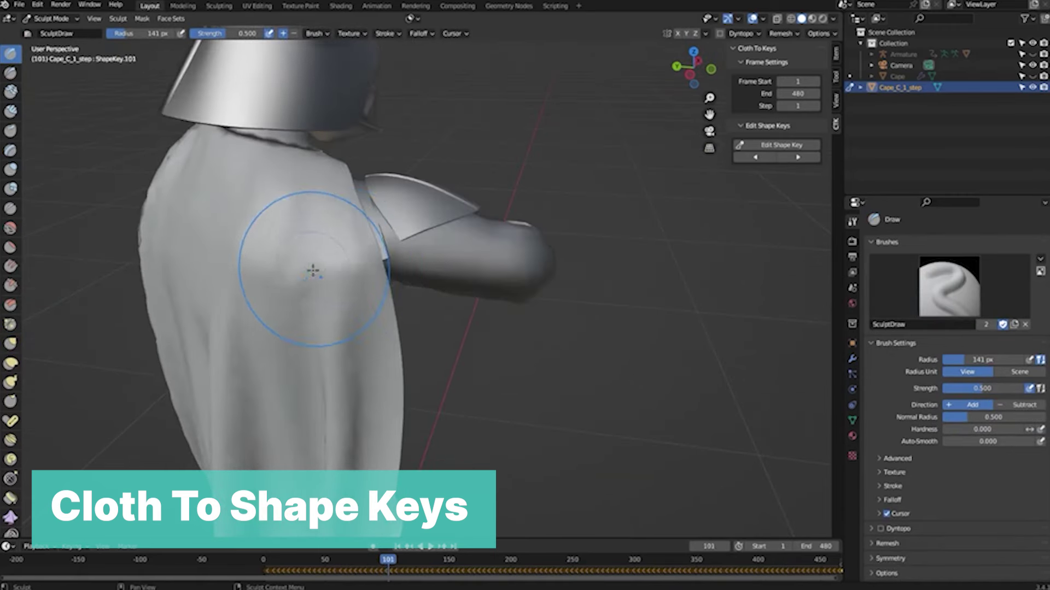
{"action": "key", "text": "Right"}
{"action": "key", "text": "Right"}
{"action": "key", "text": "Right"}
{"action": "key", "text": "Right"}
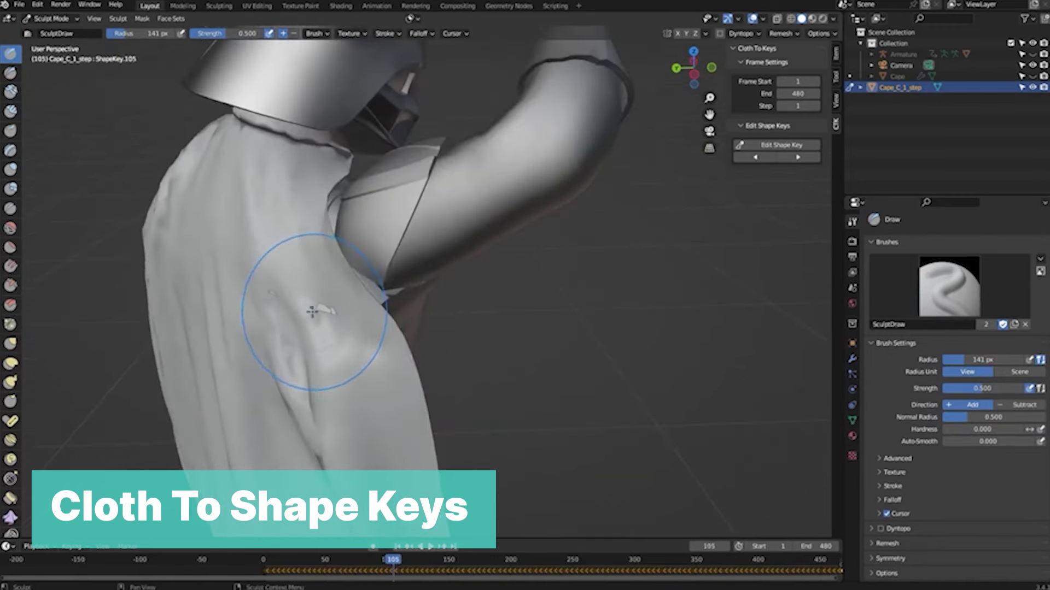
{"action": "key", "text": "Right"}
{"action": "key", "text": "Right"}
{"action": "key", "text": "Right"}
{"action": "key", "text": "Right"}
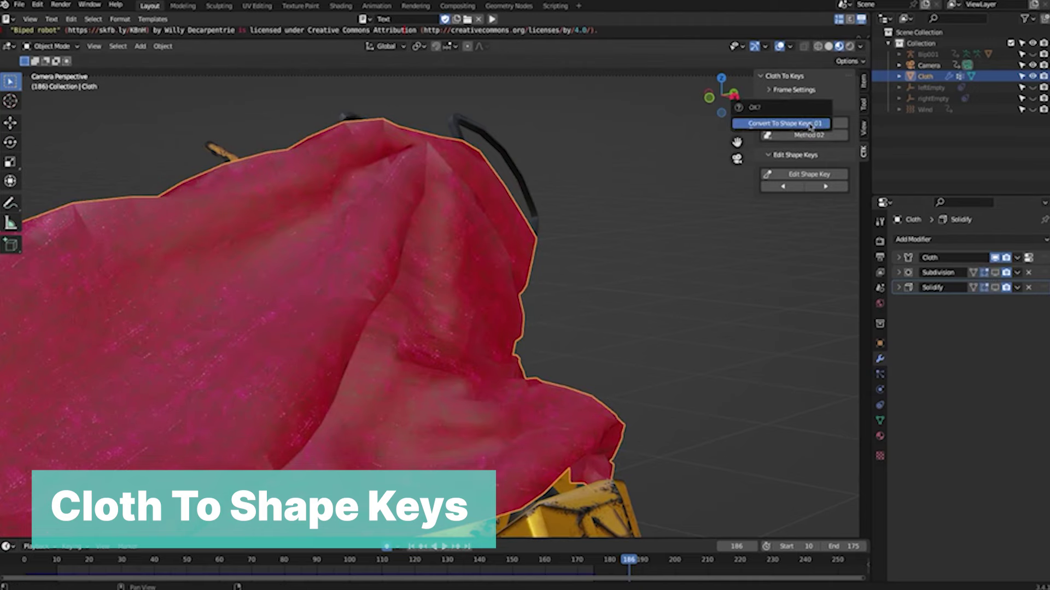
{"action": "left_click", "coordinate": [799, 124]}
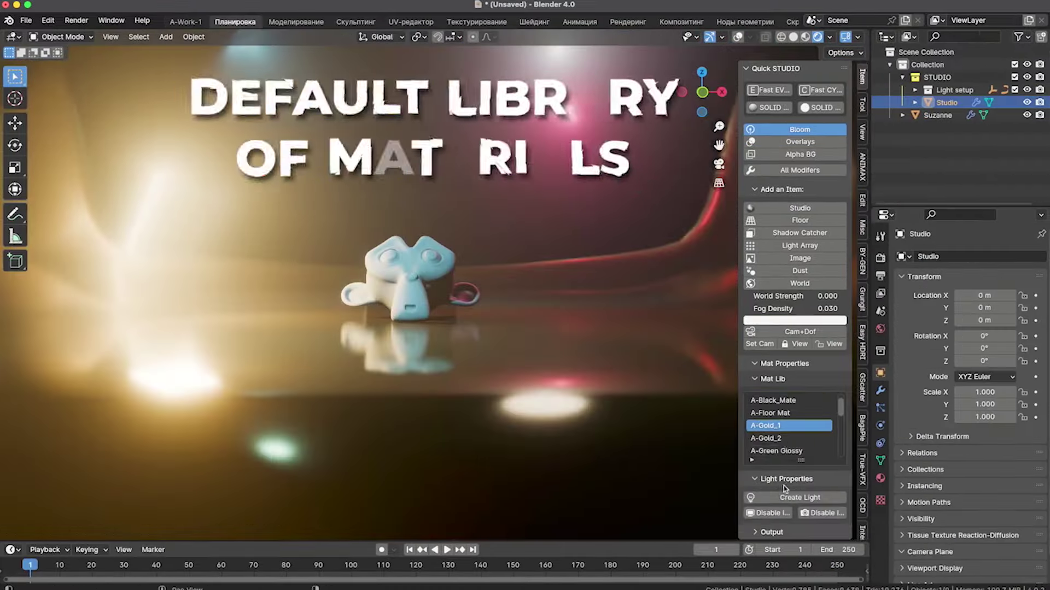
Step: Apply the A-Gold_1 material from the library and change the floor colour to blue
{"action": "left_click", "coordinate": [820, 425]}
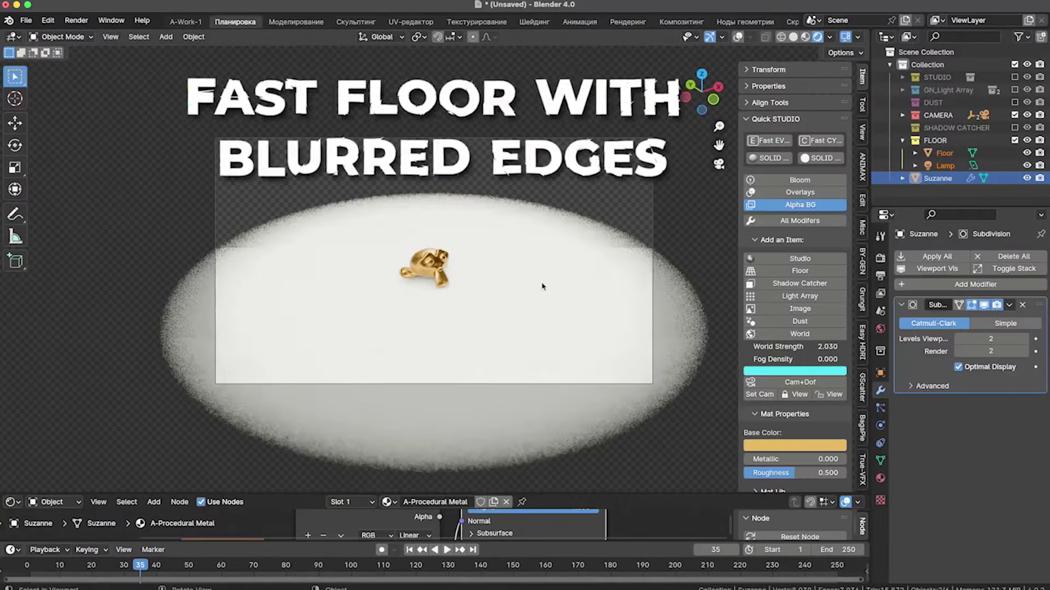
{"action": "left_click", "coordinate": [794, 446]}
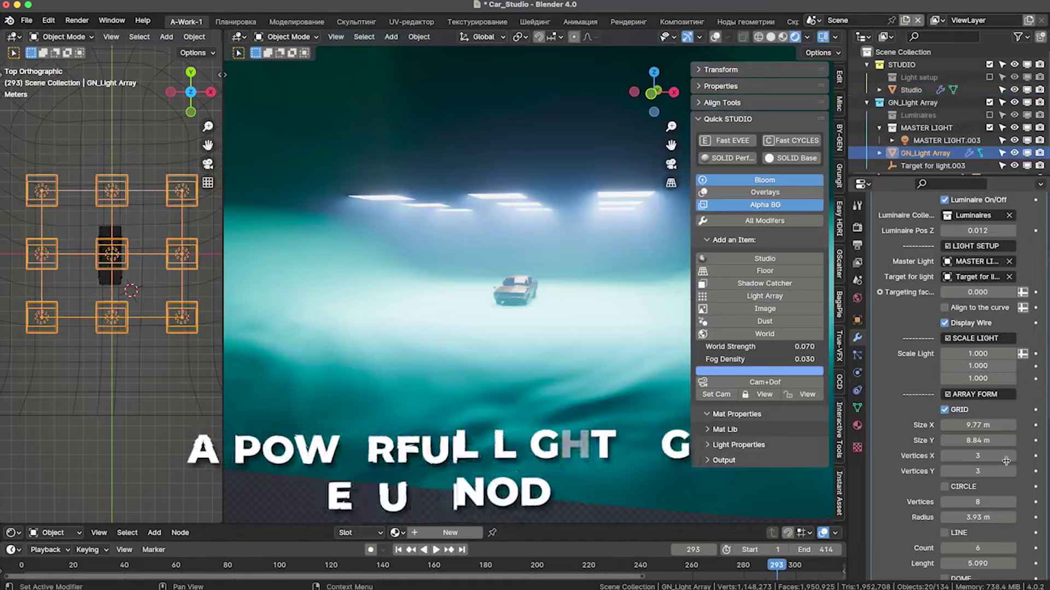